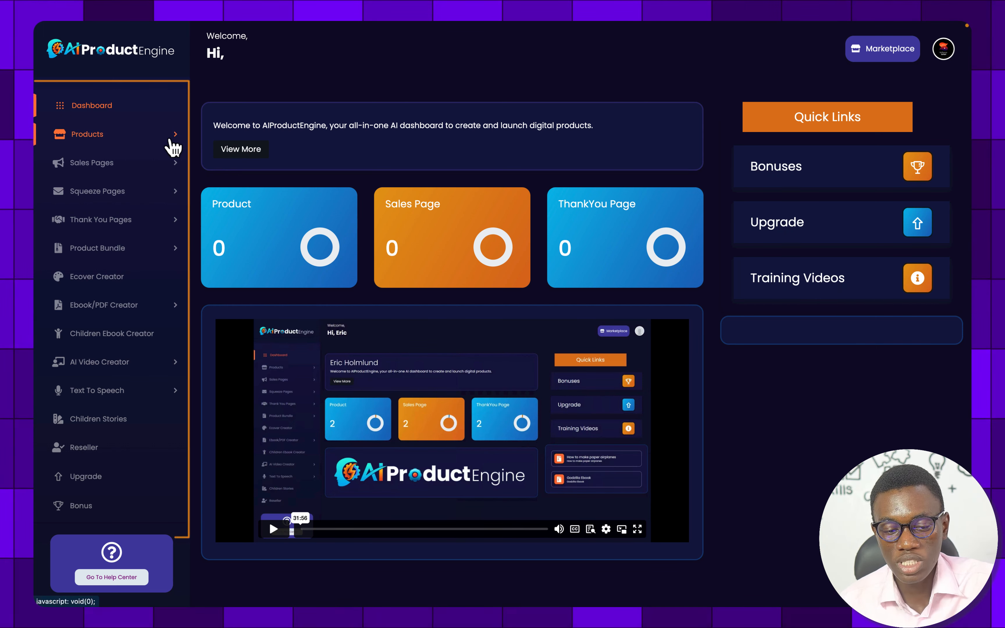
# Step: Open an empty Add Product form from the Products section of the sidebar
pyautogui.click(171, 142)
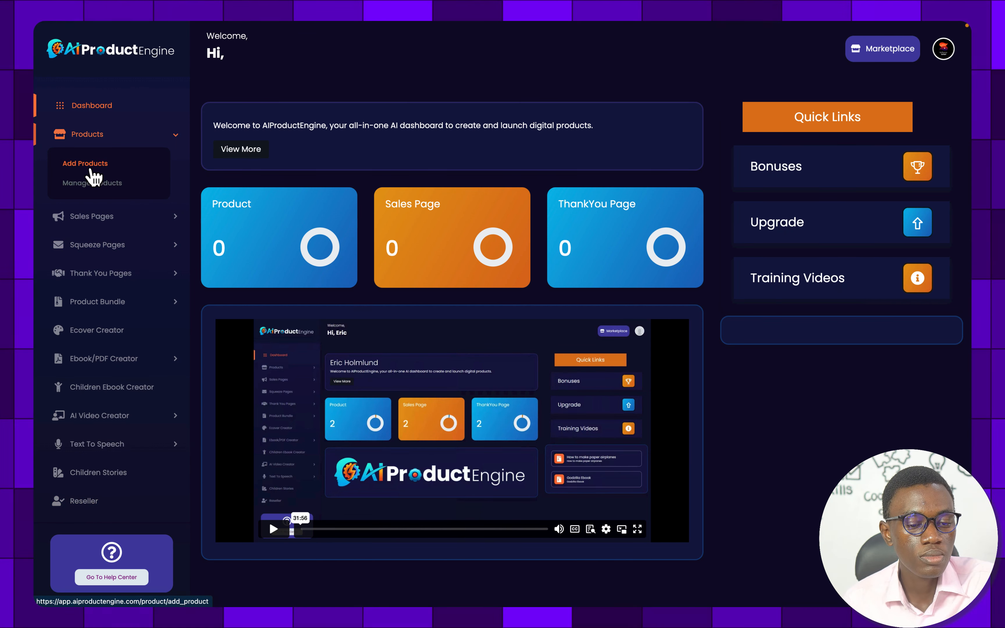
pyautogui.click(92, 174)
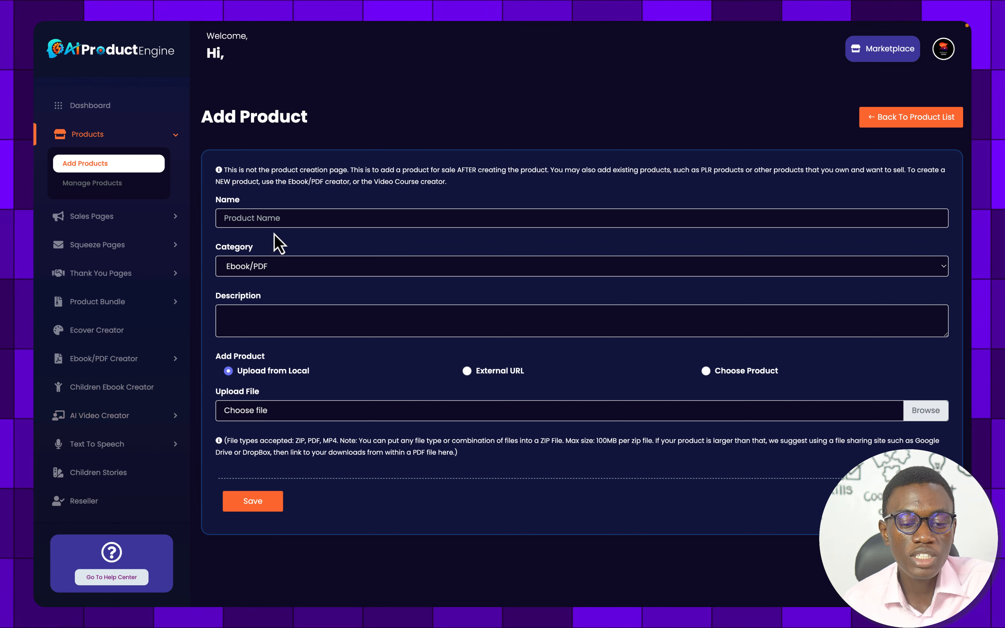
# Step: Name the product 'YouTube Success' in Ebook/PDF, described as a book about YouTube success
pyautogui.click(277, 217)
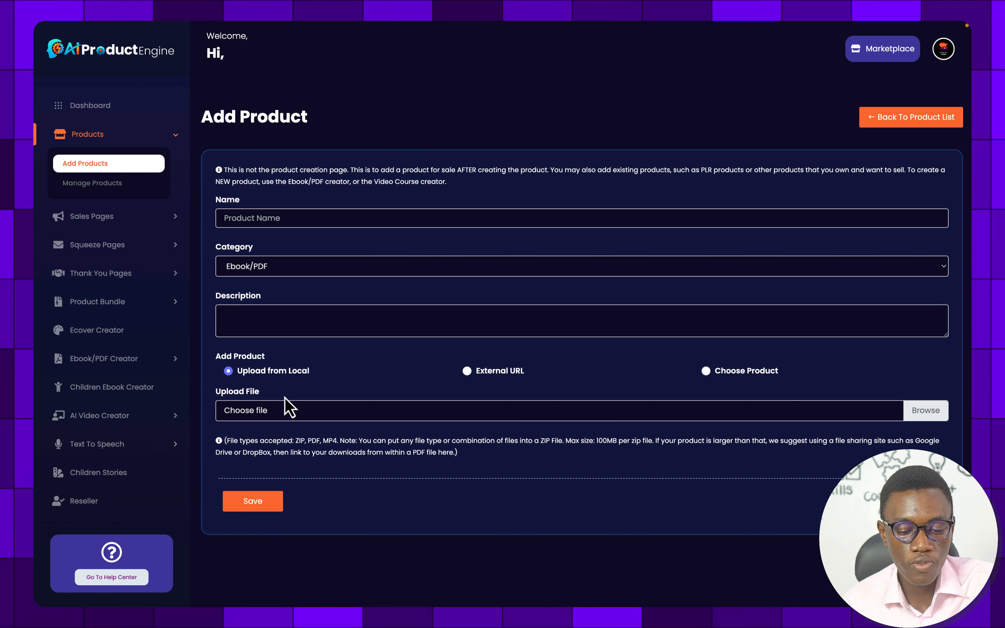
pyautogui.click(286, 420)
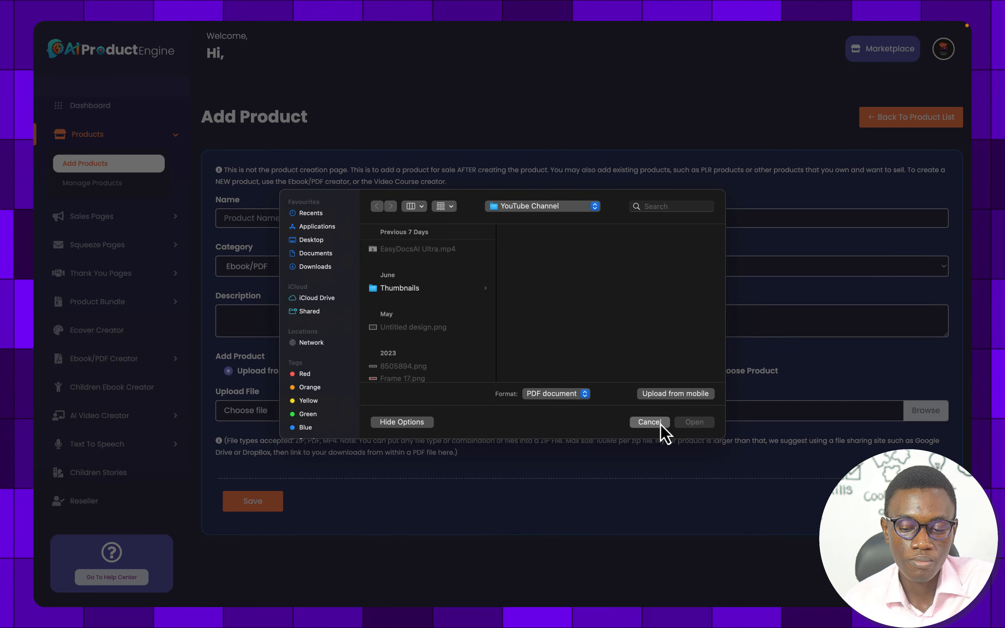
pyautogui.click(650, 422)
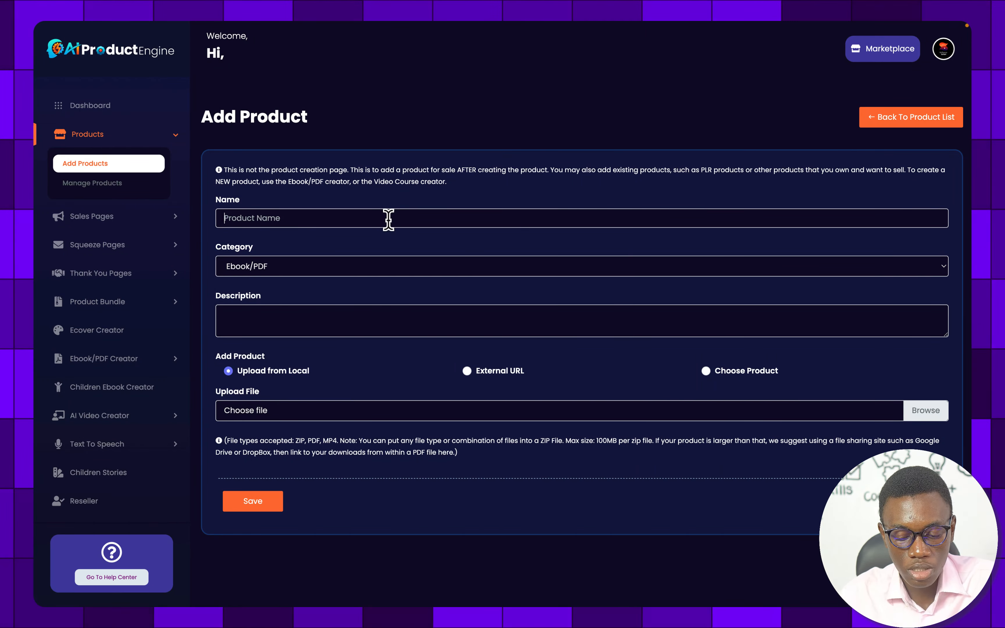
pyautogui.write('ou')
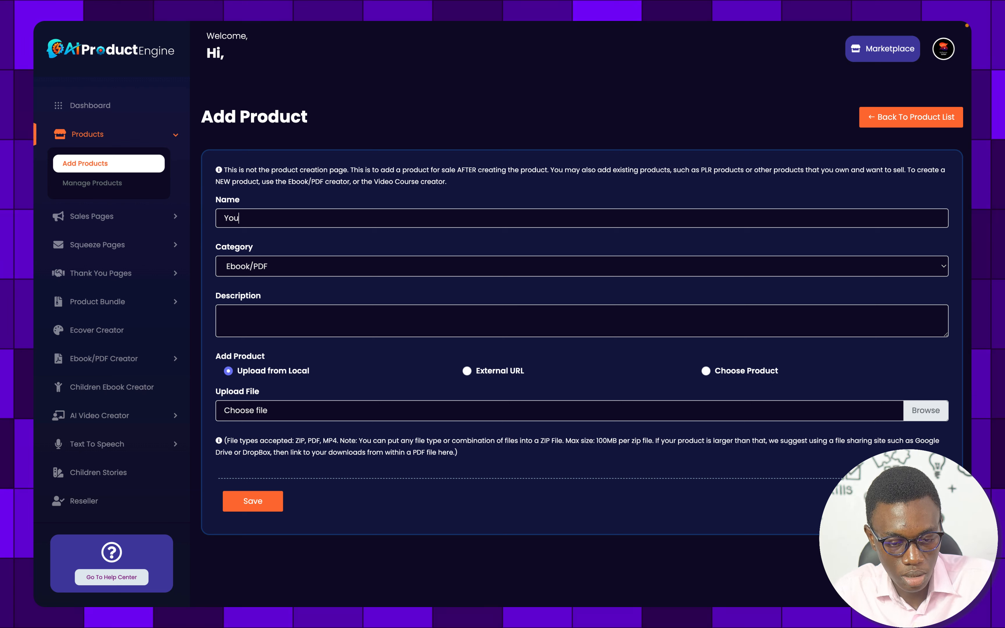
pyautogui.write('Tube S')
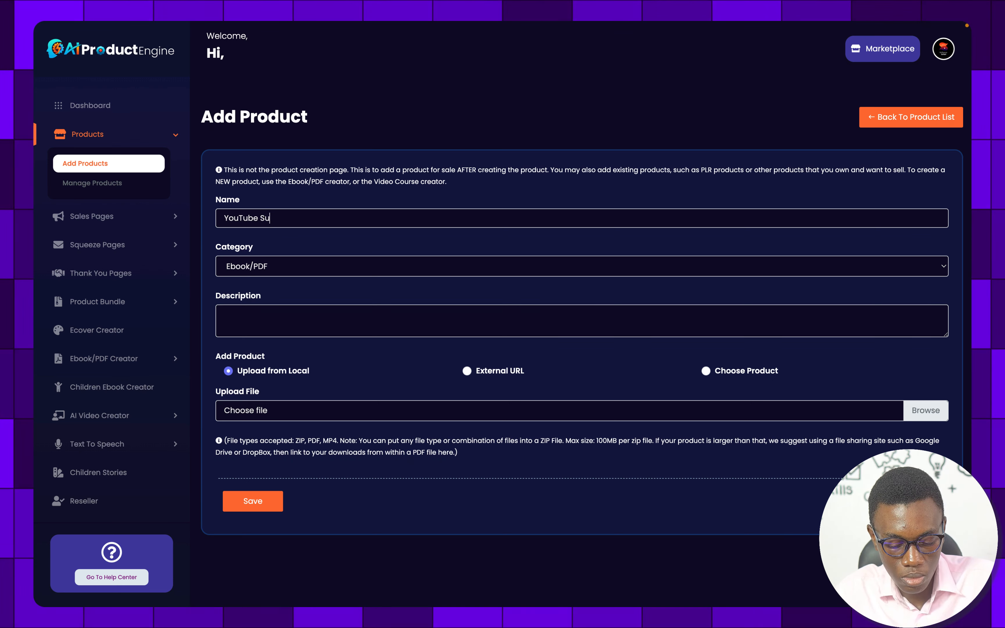
pyautogui.write('u')
pyautogui.press('BackSpace')
pyautogui.write('uccess')
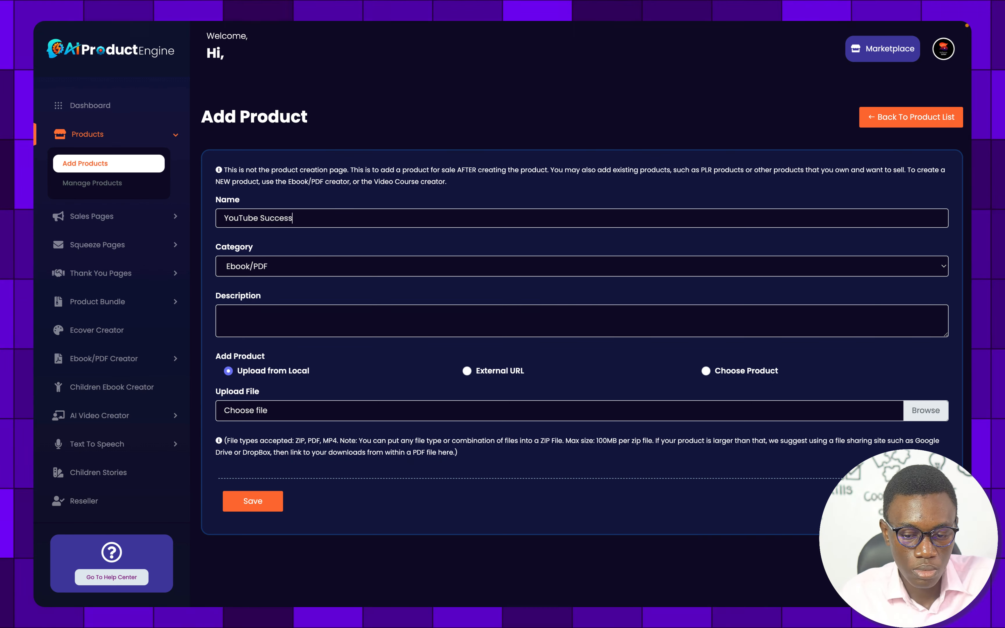
pyautogui.click(375, 270)
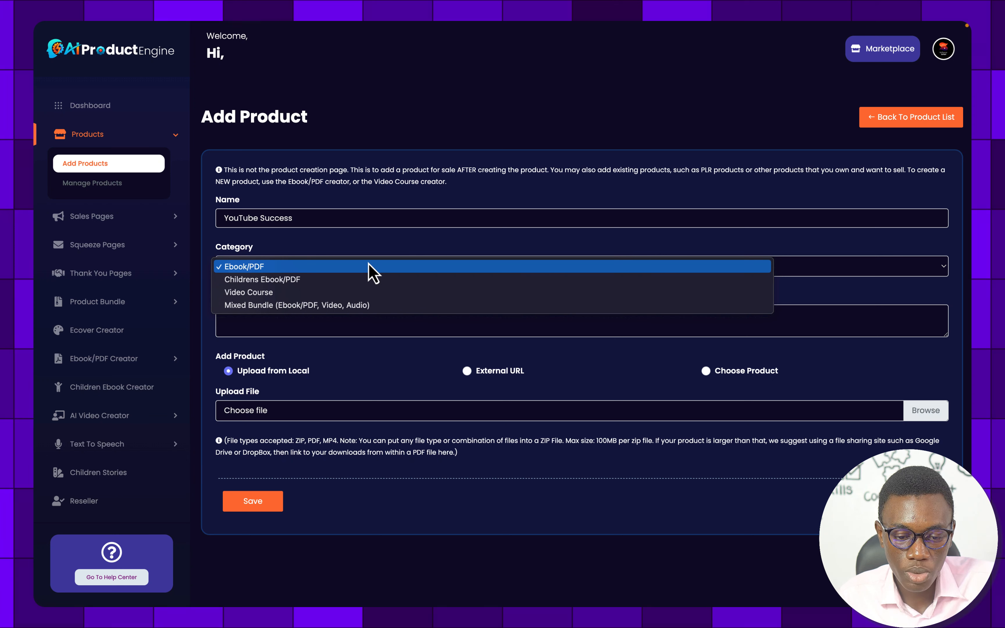
pyautogui.click(369, 267)
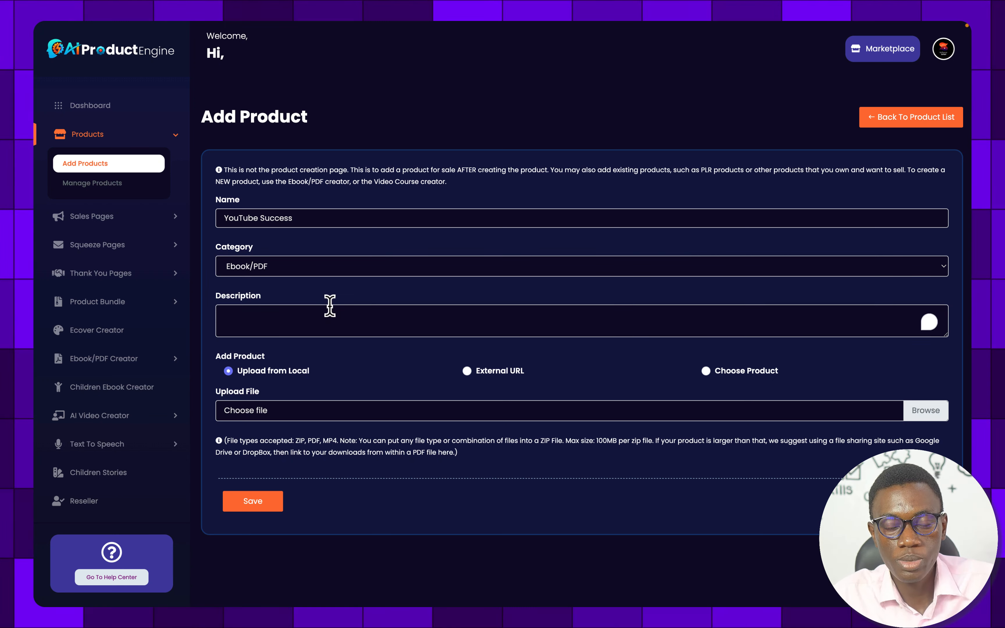
pyautogui.write('ook about gai')
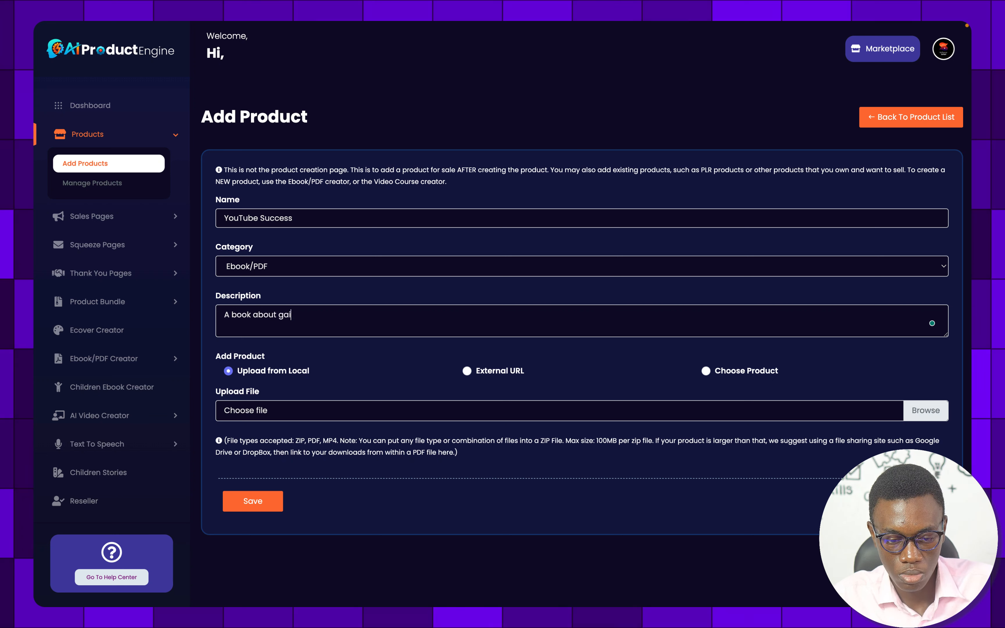
pyautogui.write('ning success with YouTube')
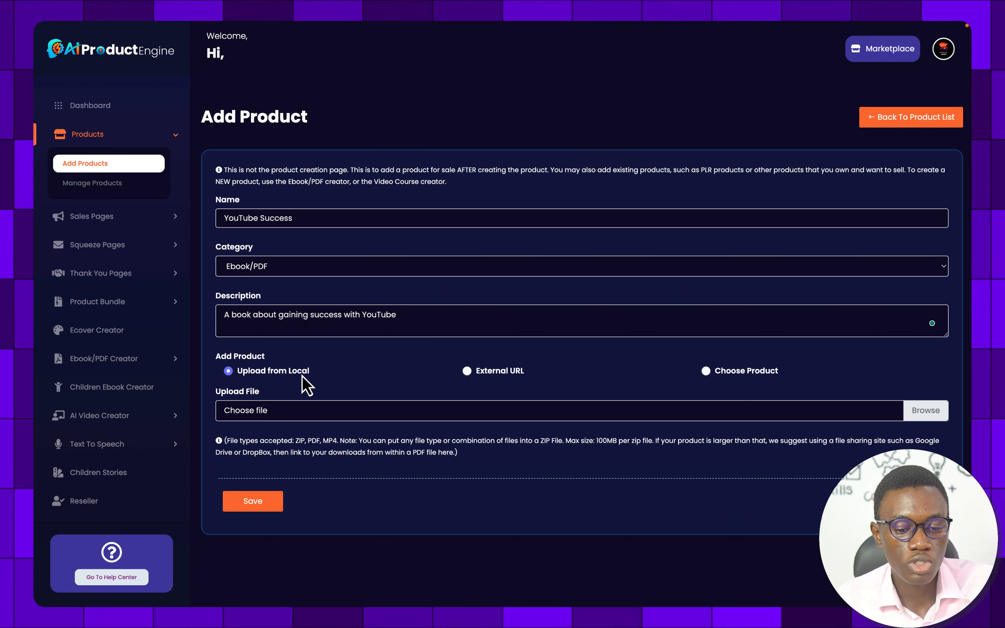
# Step: Link the product to YouTube Success Stories and save it
pyautogui.click(570, 370)
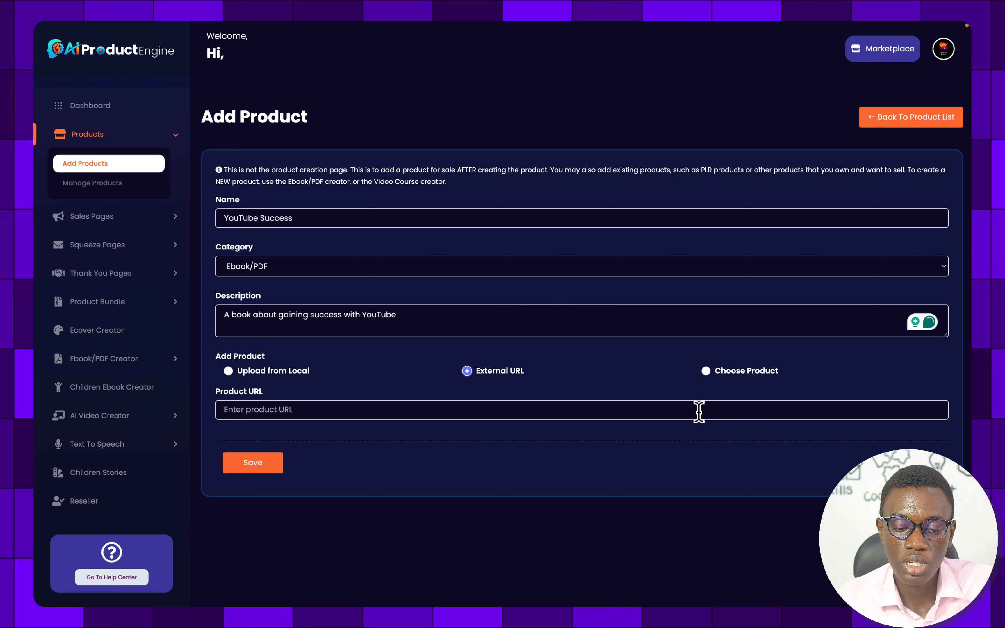
pyautogui.click(705, 371)
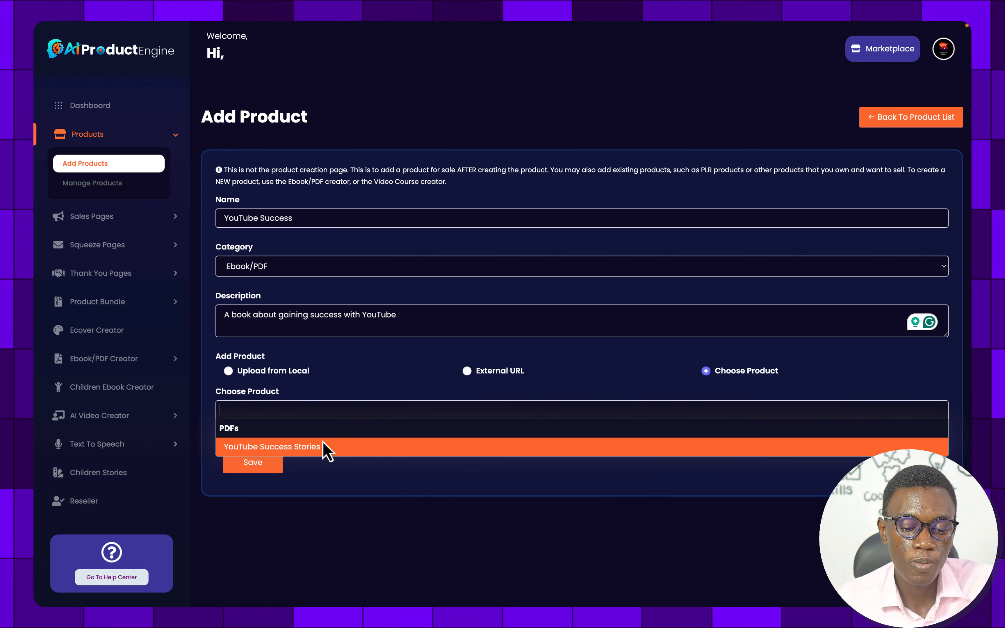
pyautogui.click(291, 447)
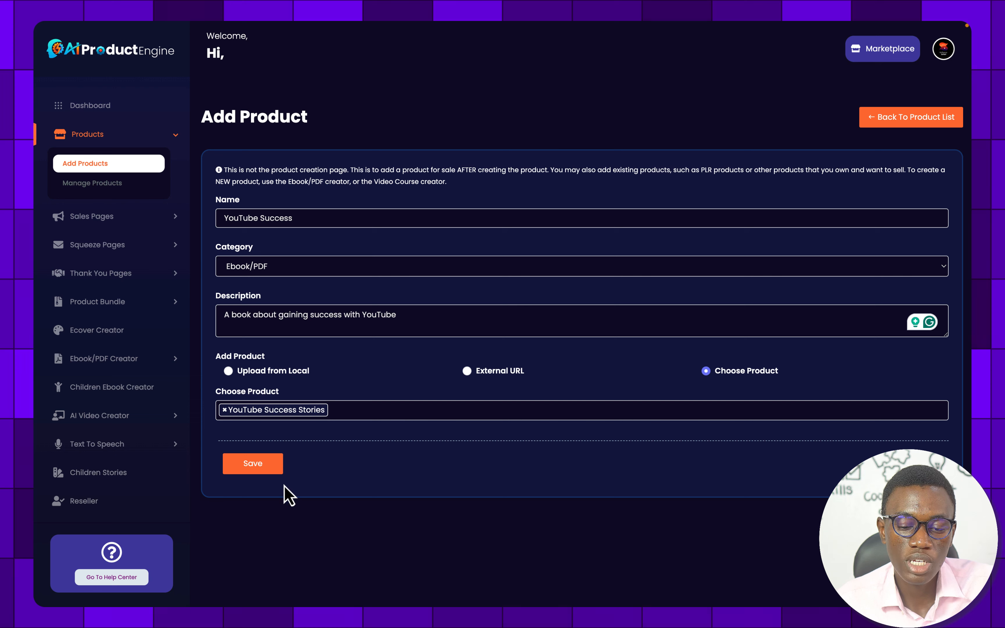
pyautogui.click(278, 472)
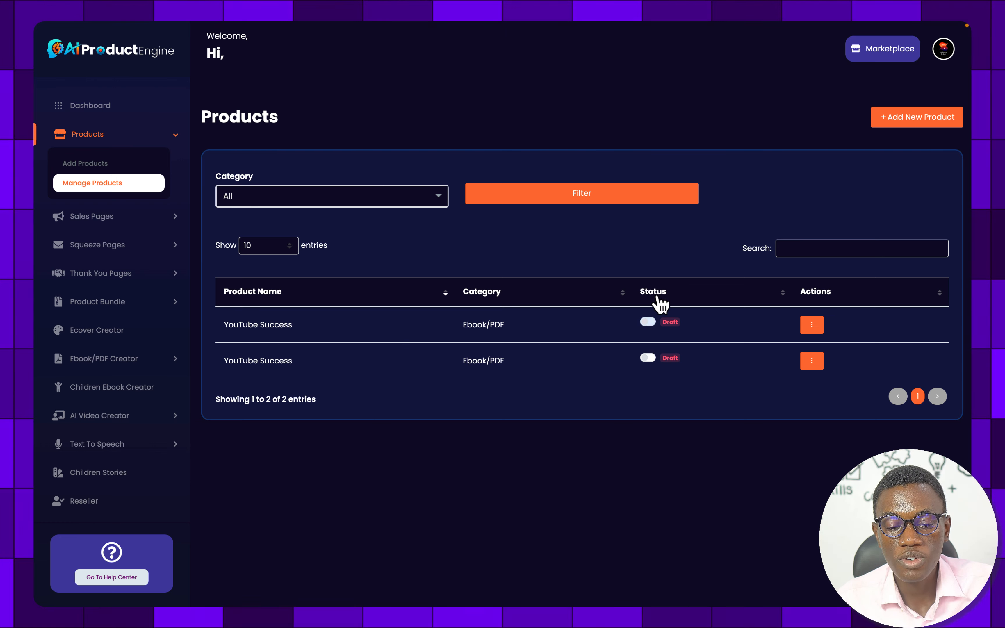
# Step: Switch the first YouTube Success product to Active so it joins the marketplace
pyautogui.click(680, 320)
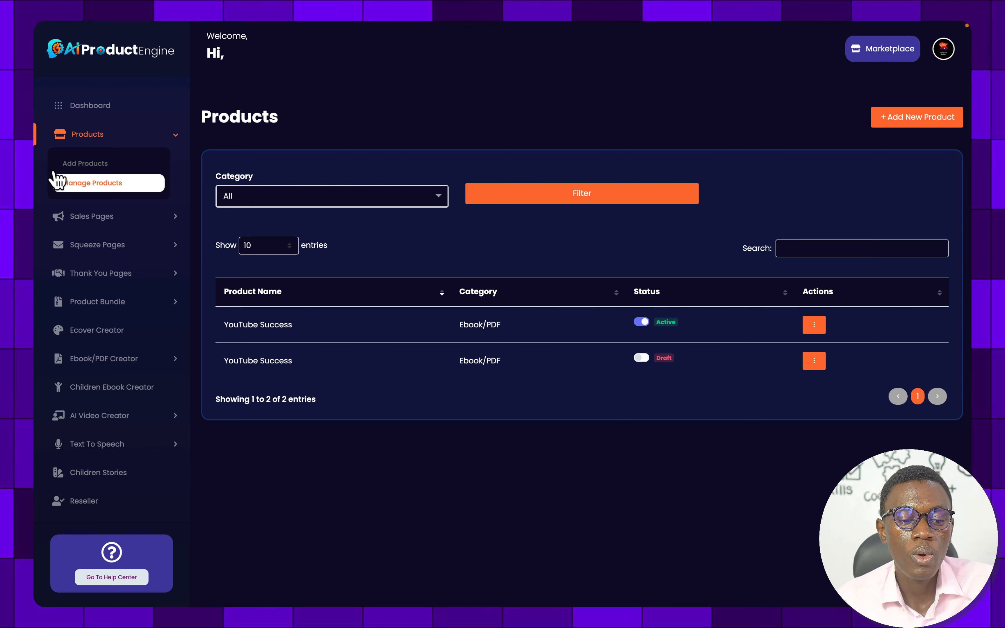
# Step: Start a YouTube Success sales page priced $50, discounted to $30 (40% off)
pyautogui.click(88, 215)
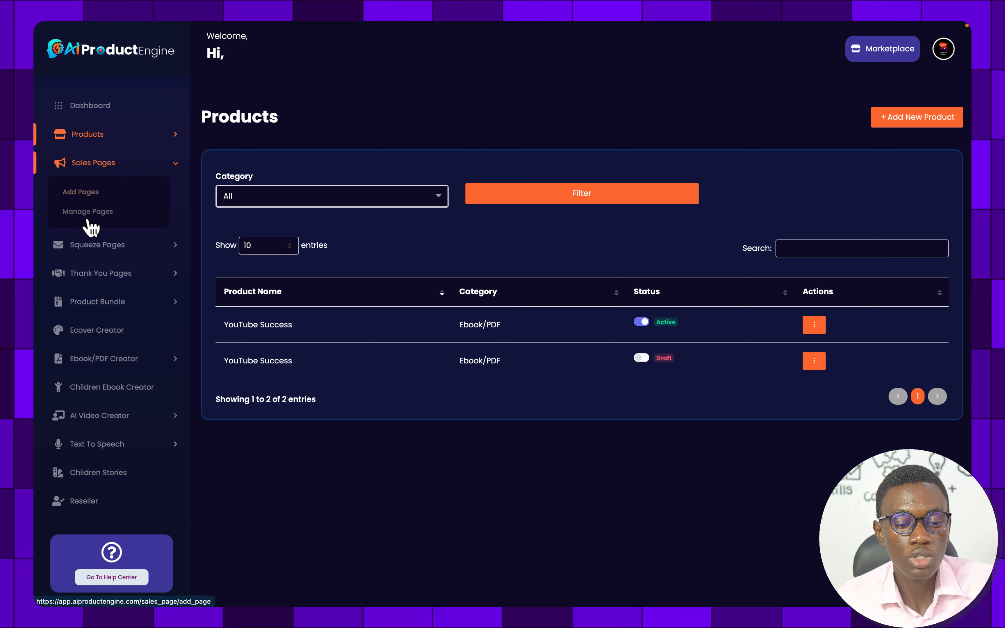
pyautogui.click(92, 195)
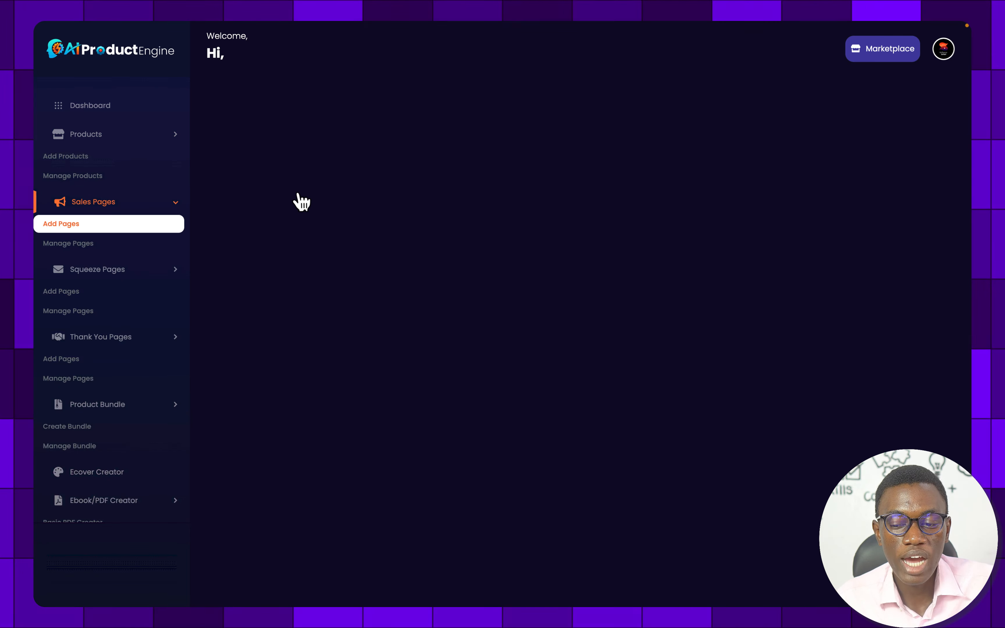
pyautogui.click(297, 195)
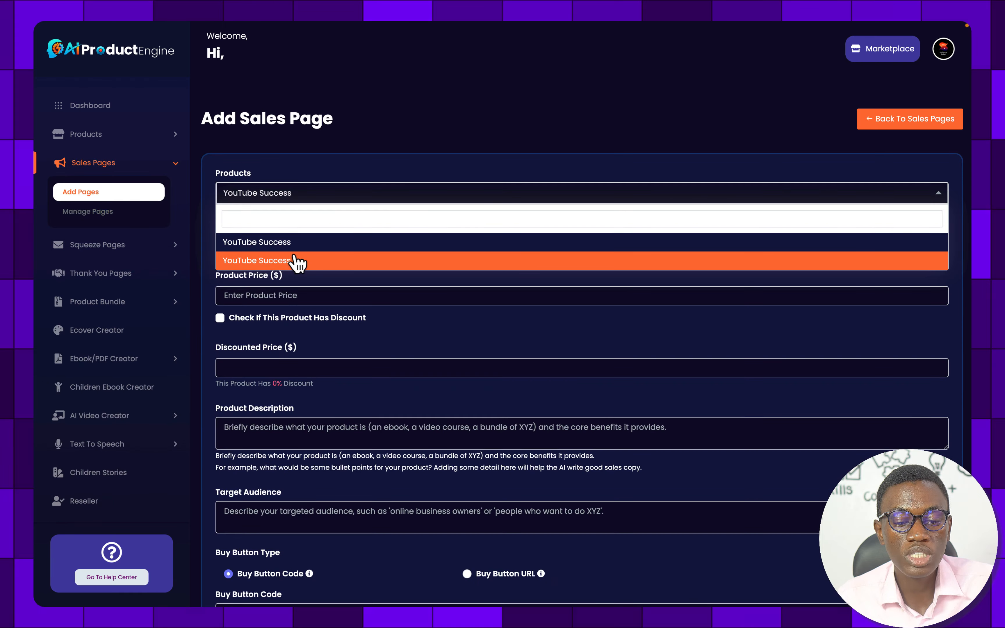
pyautogui.click(293, 260)
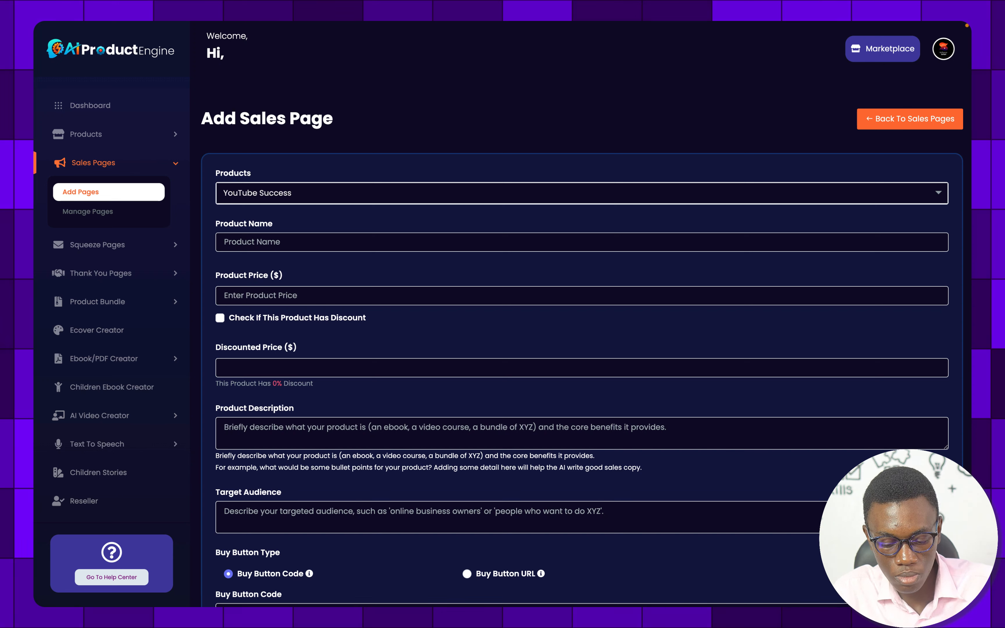
pyautogui.write('YouTube Suuc')
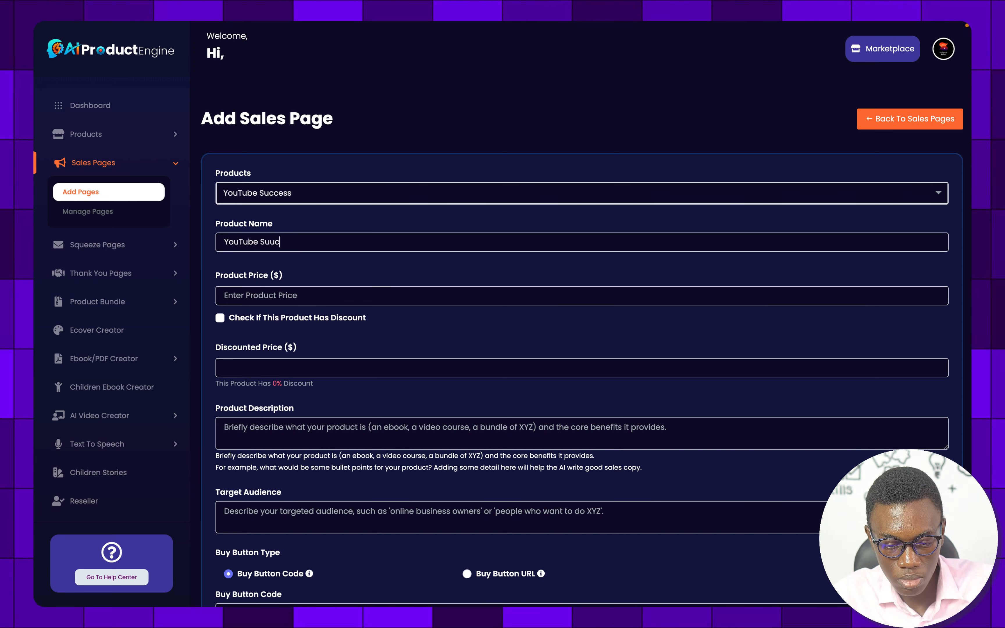
pyautogui.press('BackSpace')
pyautogui.press('BackSpace')
pyautogui.write('ccess')
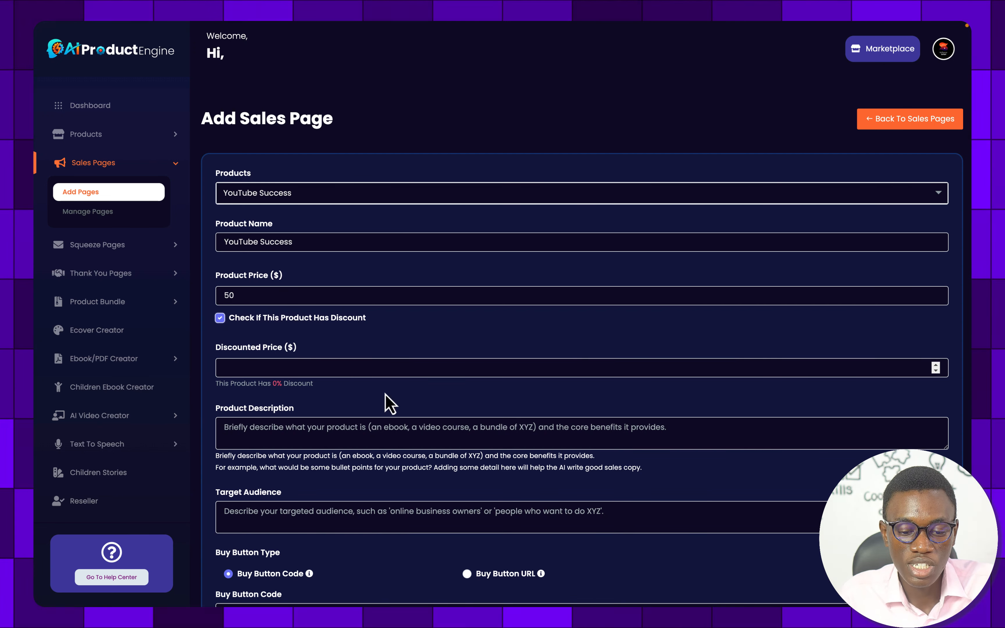
pyautogui.click(342, 367)
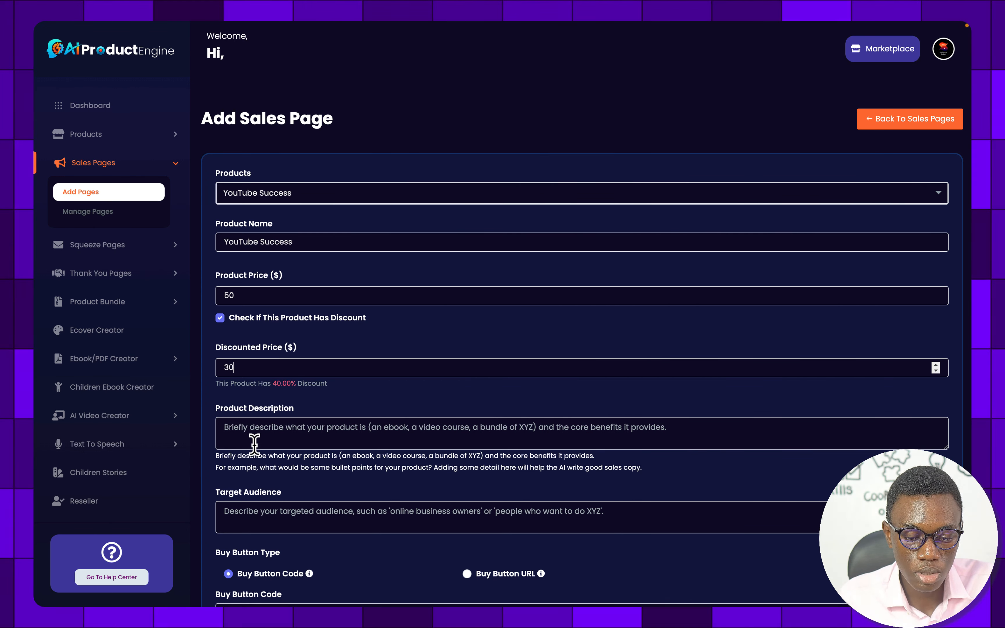
pyautogui.scroll(-1, 280, 375)
pyautogui.click(281, 378)
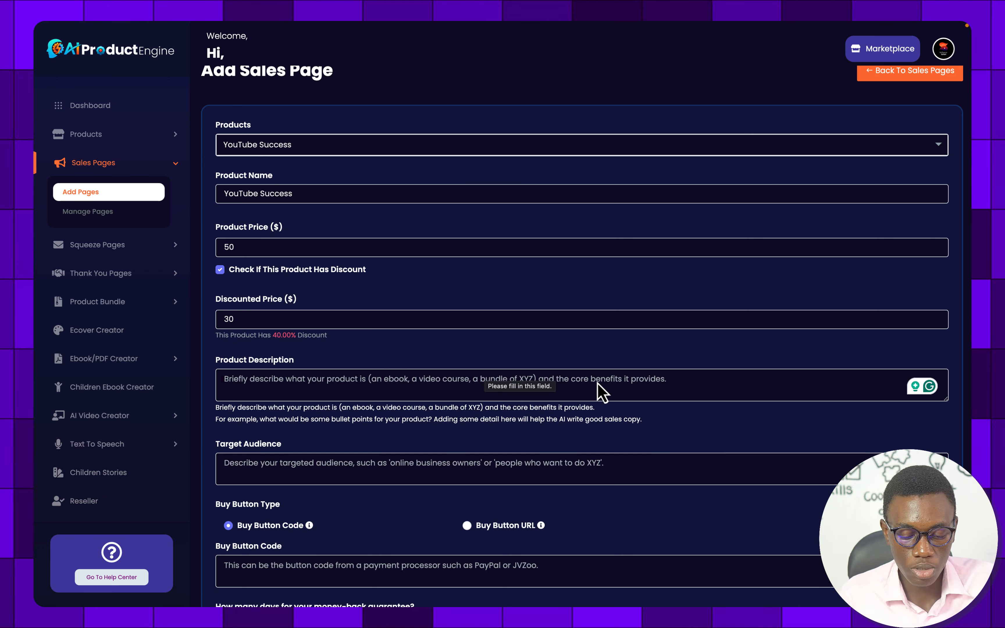
# Step: Describe the ebook's secrets to YouTube success and target content creators and professionals
pyautogui.click(602, 392)
pyautogui.write('An Ebook containing the')
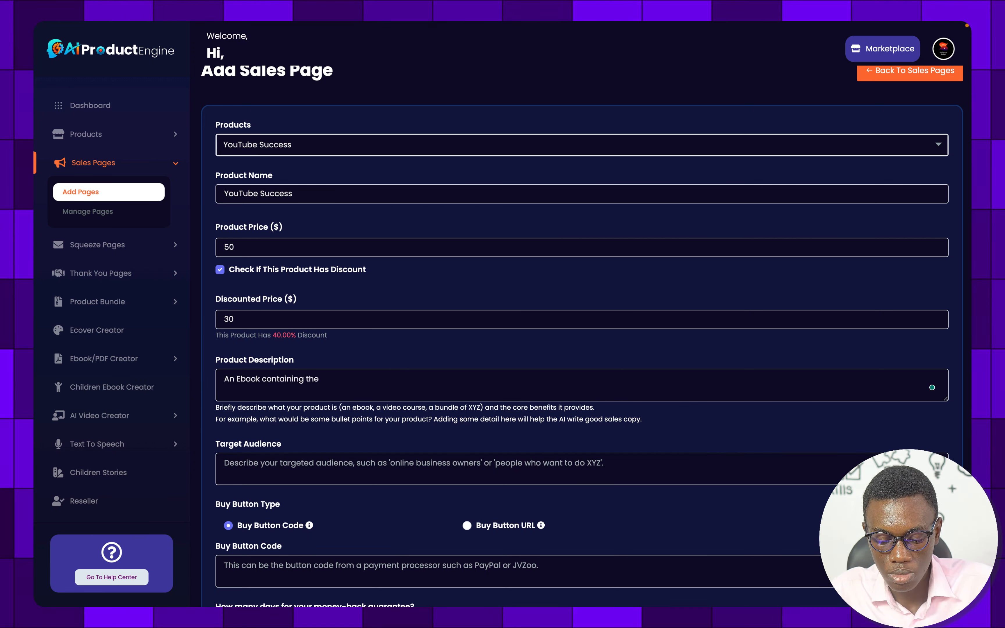
pyautogui.write(' secrerts to succeed as a')
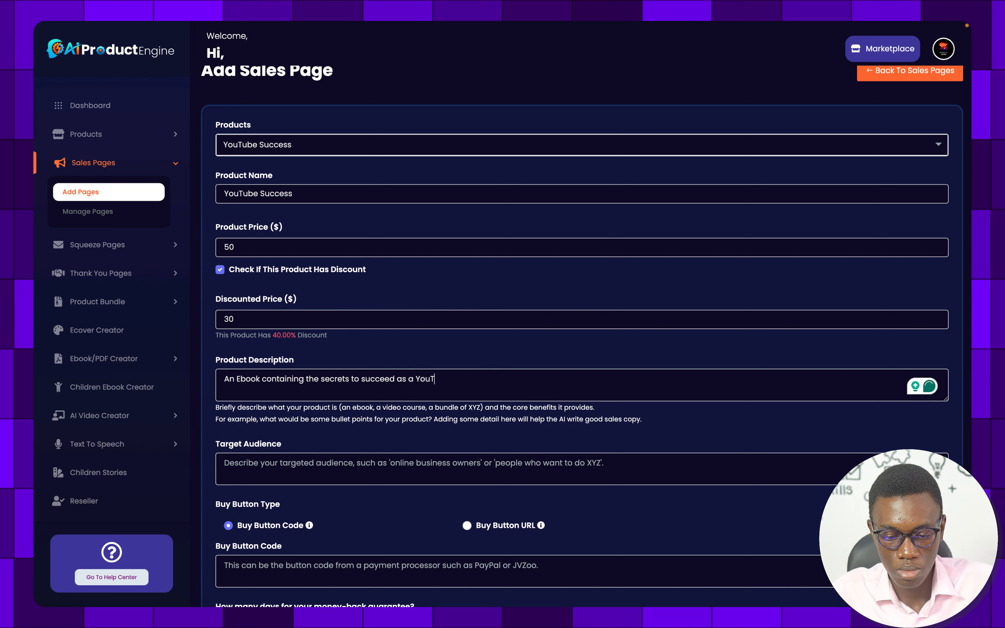
pyautogui.write(' YouT')
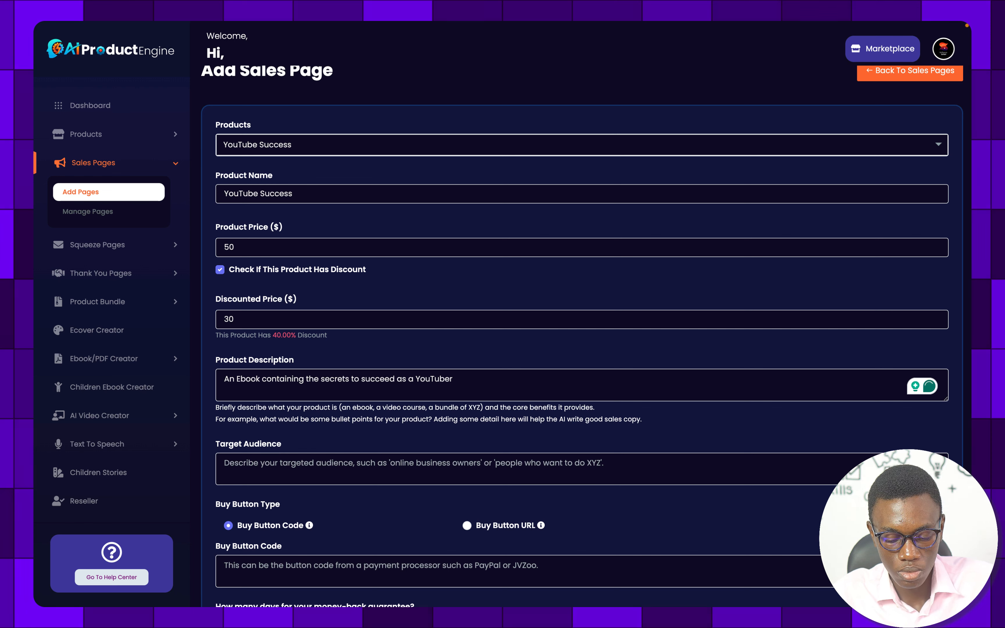
pyautogui.write('content cre')
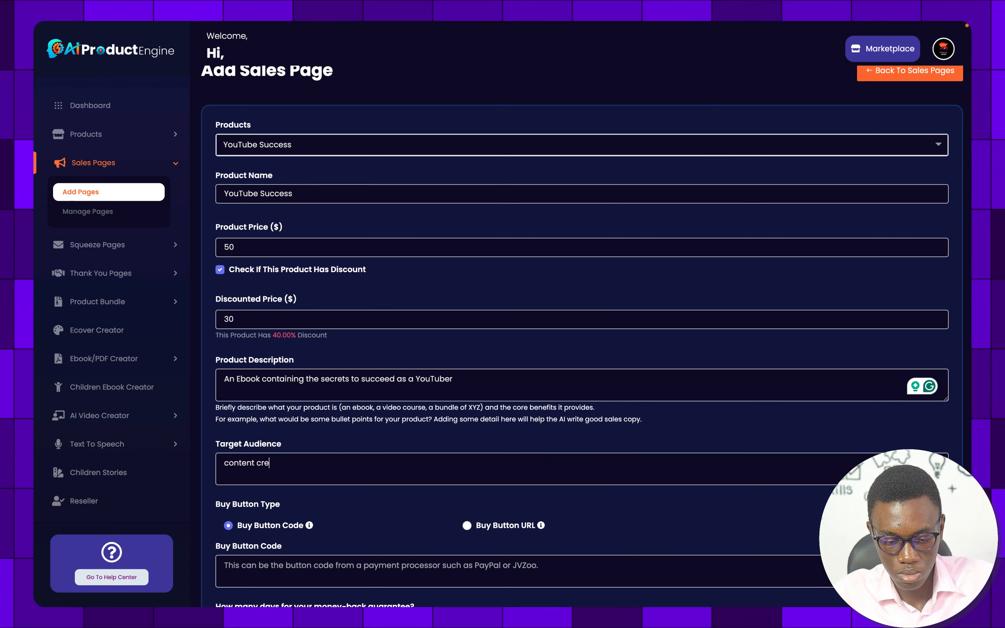
pyautogui.write('ators')
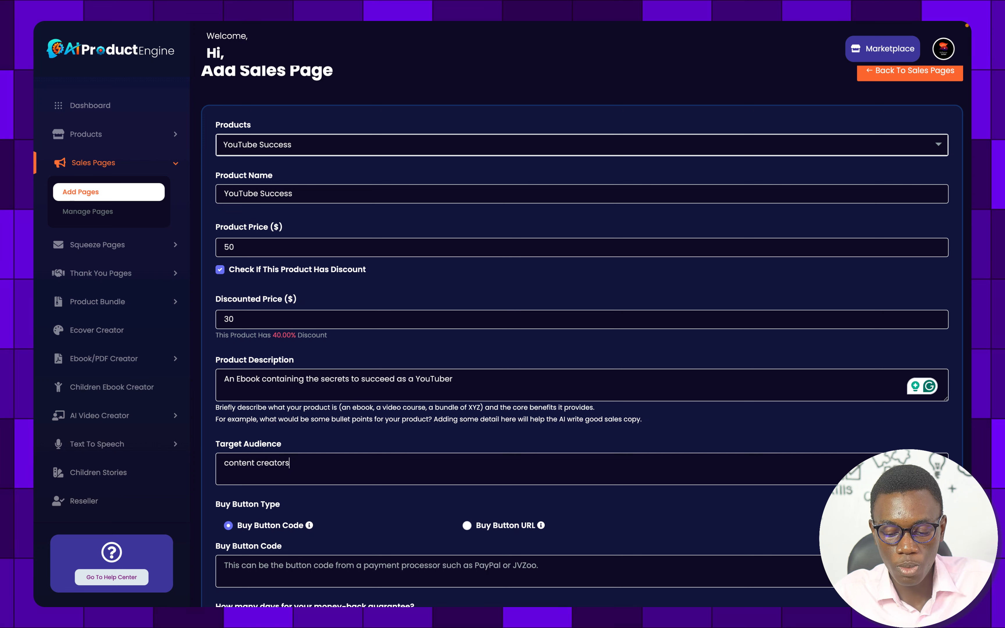
pyautogui.write(', fiflmaking p')
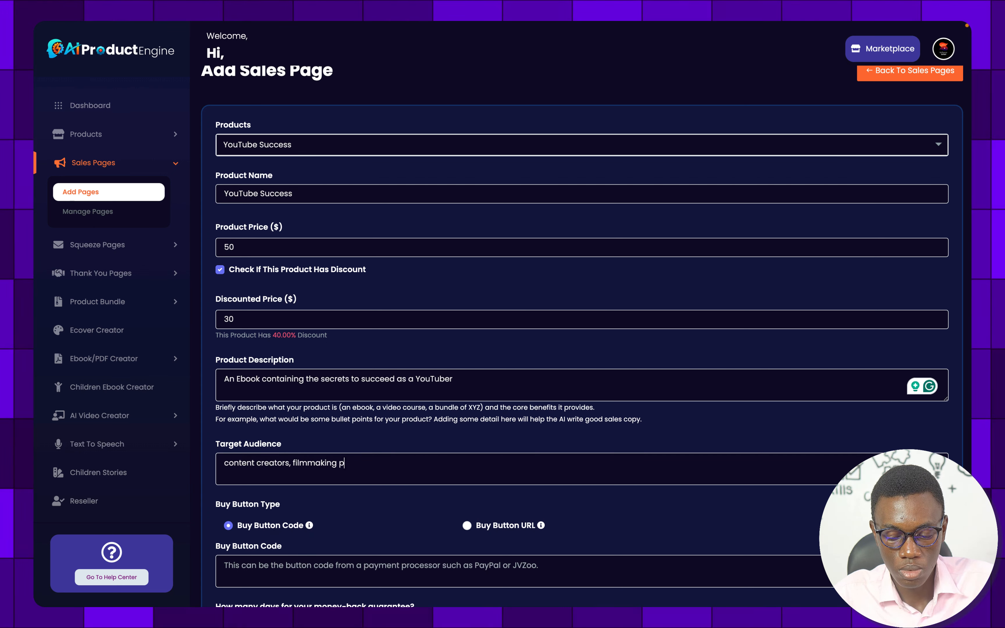
pyautogui.write('rofessionals')
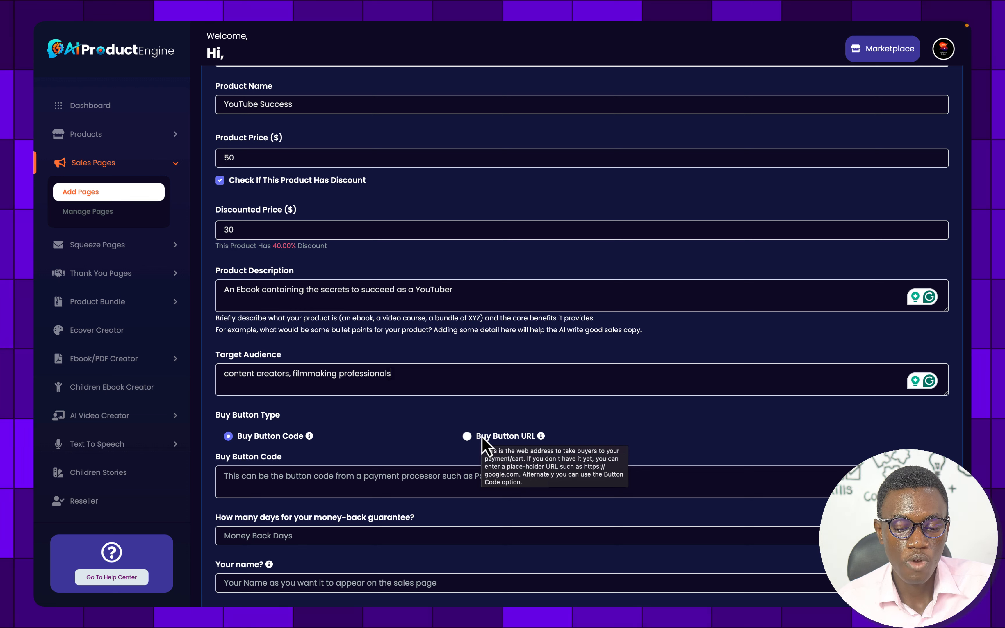
# Step: Set the buy button URL to google.com, a 30-day money-back guarantee, and the seller's name
pyautogui.click(467, 436)
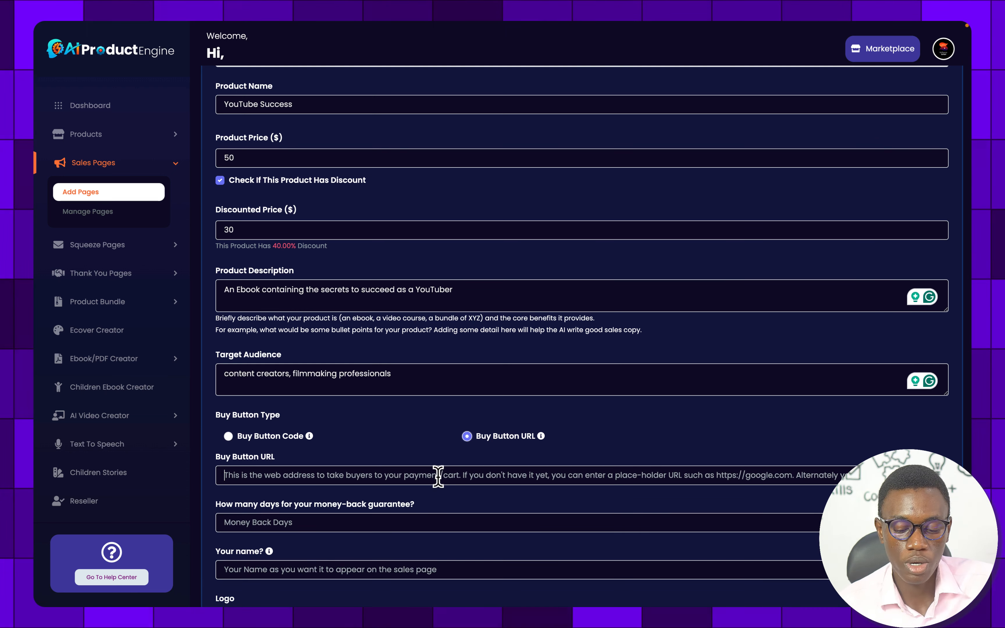
pyautogui.click(224, 474)
pyautogui.write('go')
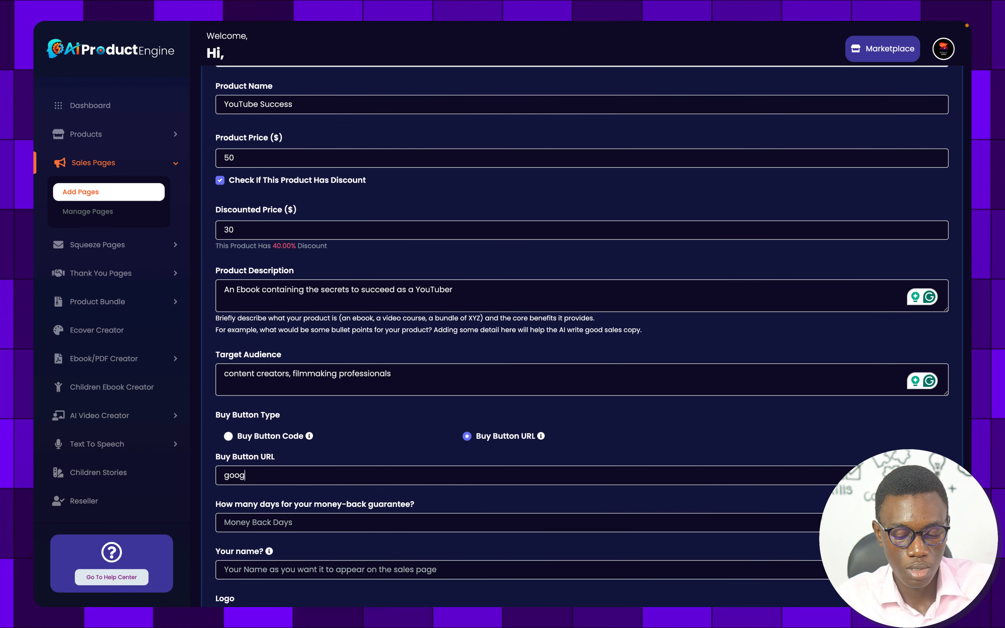
pyautogui.write('og')
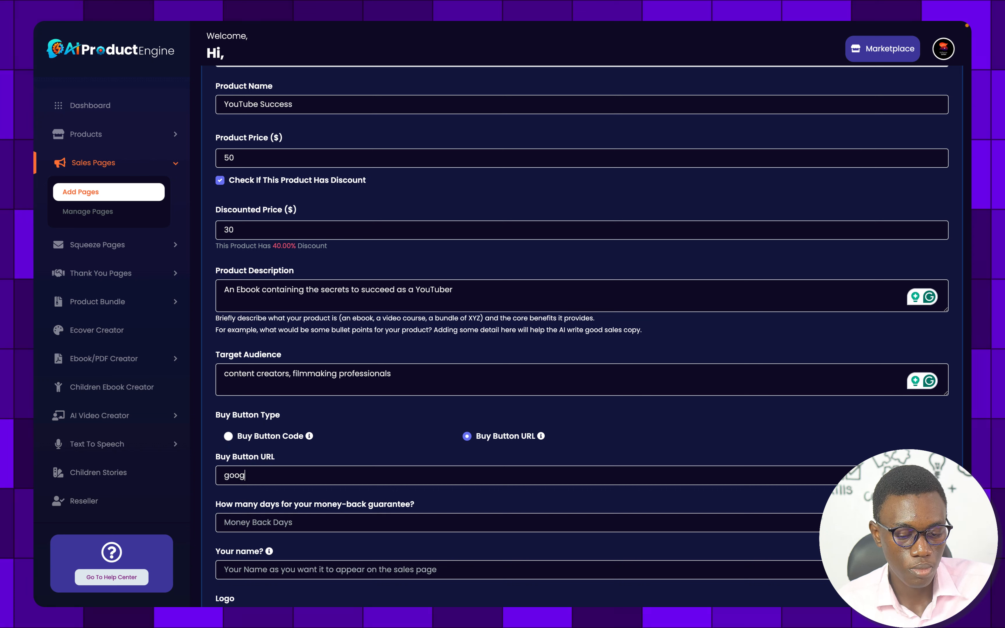
pyautogui.write('le.com')
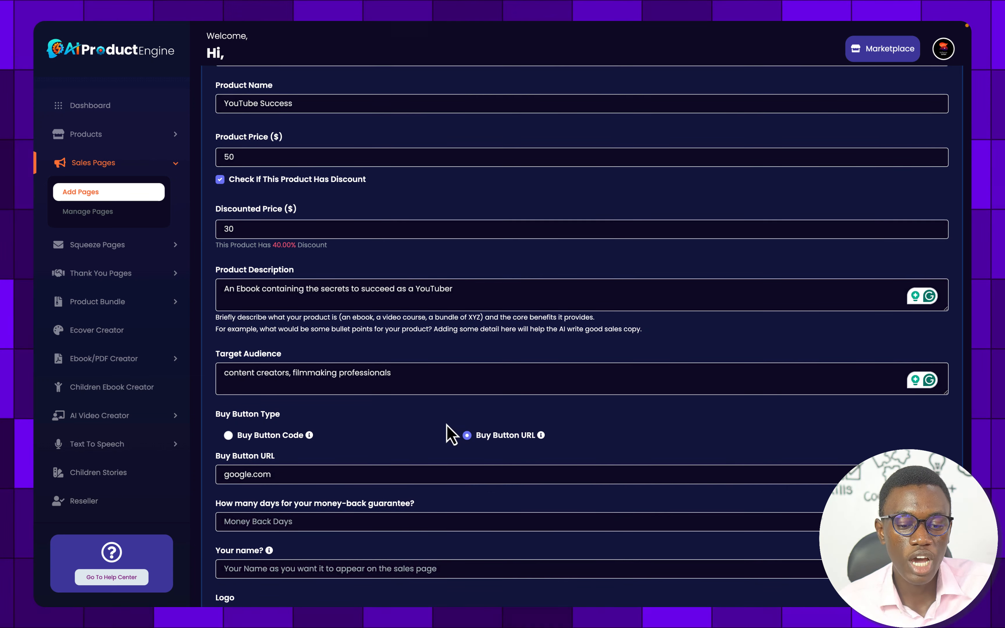
pyautogui.scroll(-5, 389, 326)
pyautogui.click(390, 322)
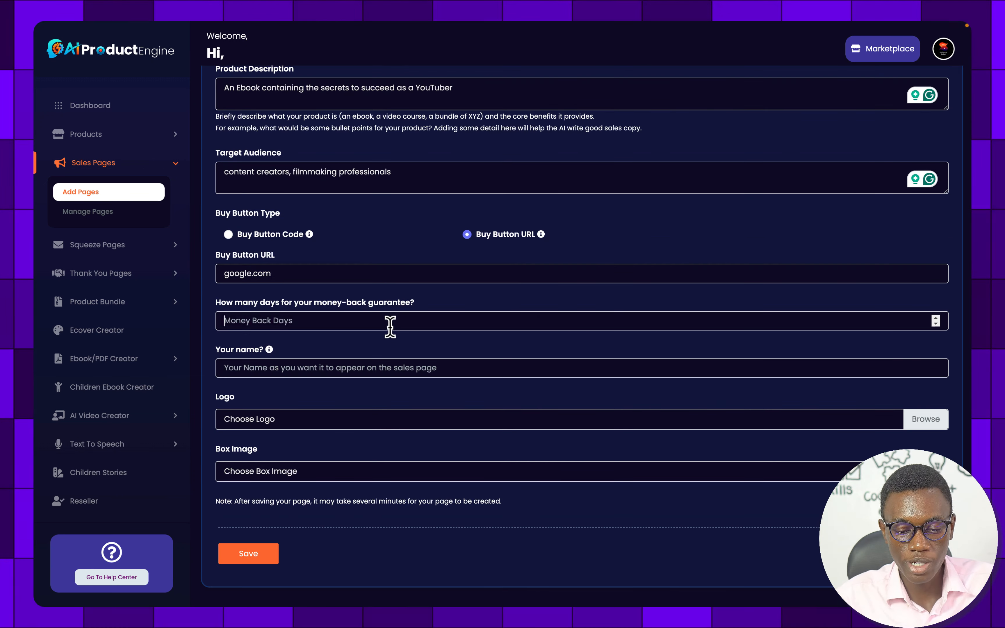
pyautogui.write('30')
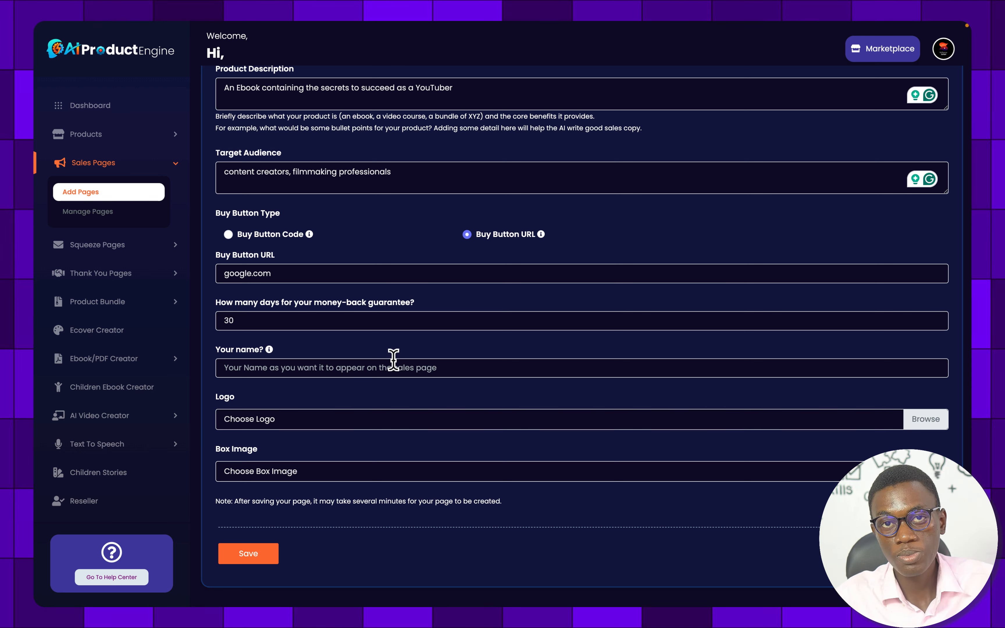
pyautogui.click(393, 360)
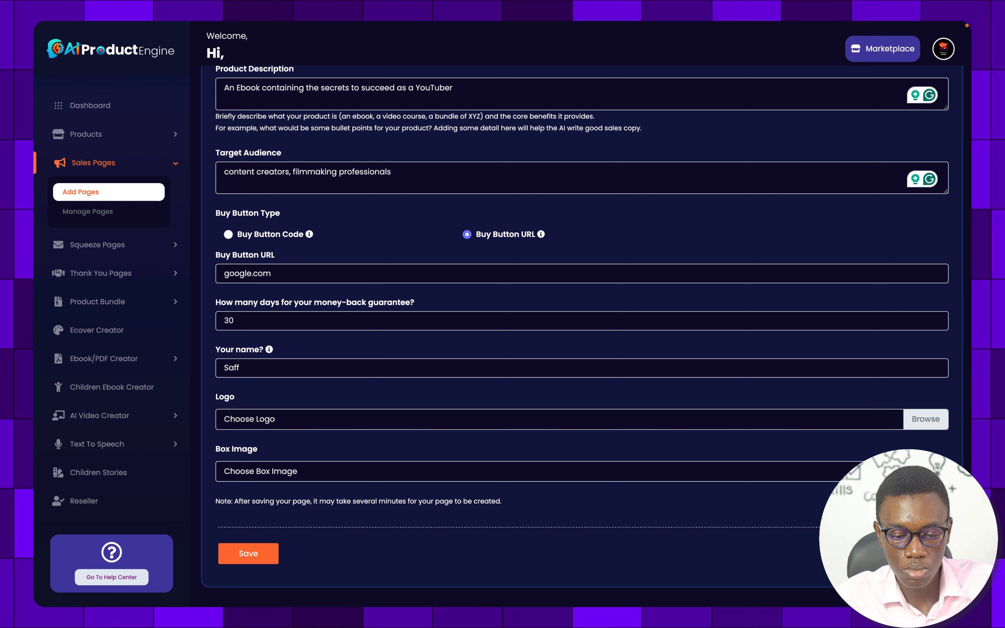
pyautogui.press('BackSpace')
pyautogui.write('aros Tobi')
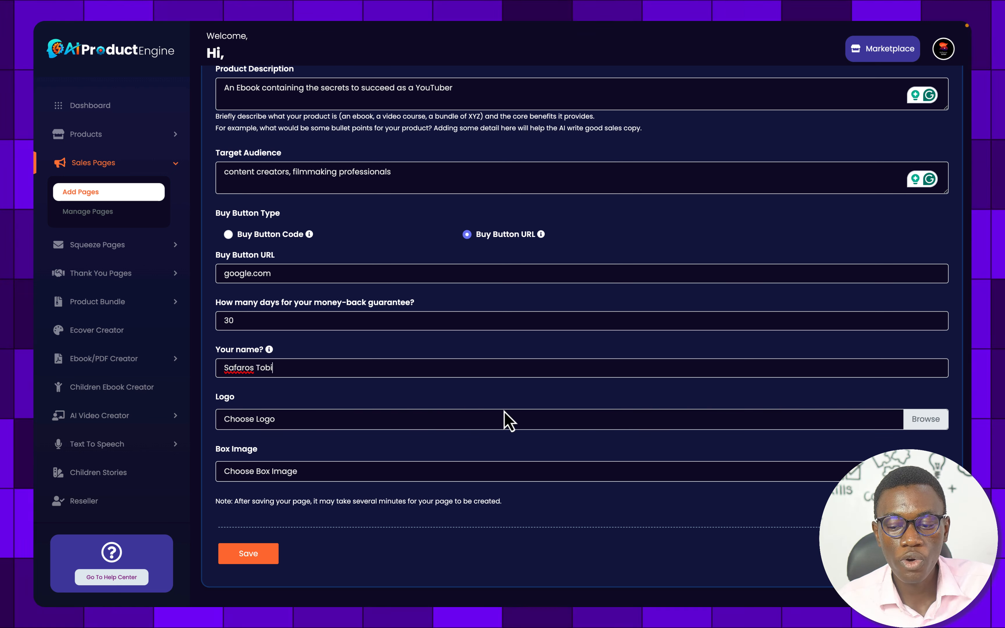
# Step: Use Group 301.png as both logo and box image and save the sales page
pyautogui.click(934, 424)
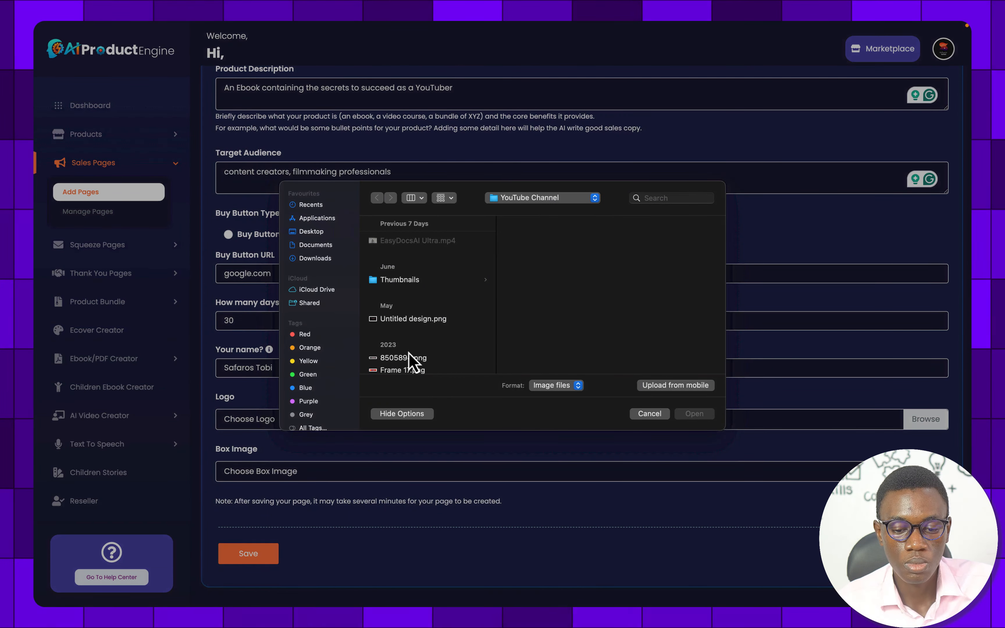
pyautogui.scroll(-3, 419, 374)
pyautogui.click(411, 371)
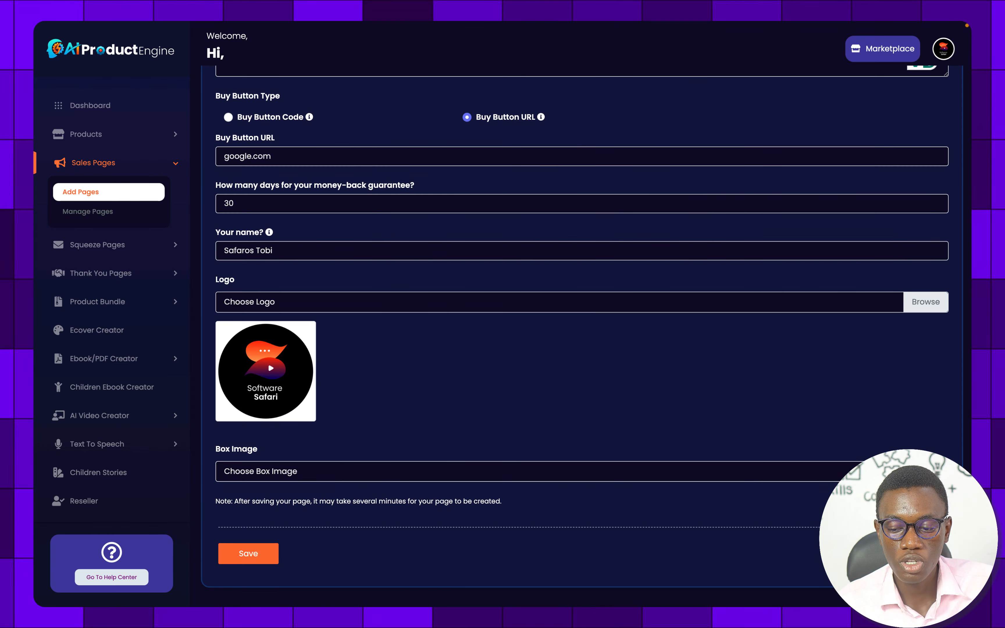
pyautogui.click(925, 471)
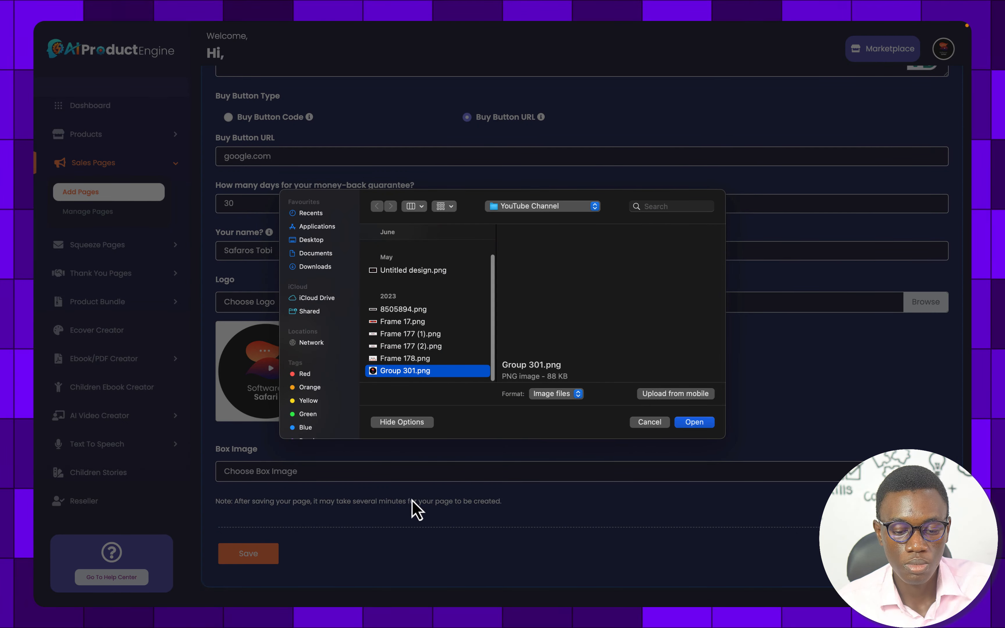
pyautogui.press('Return')
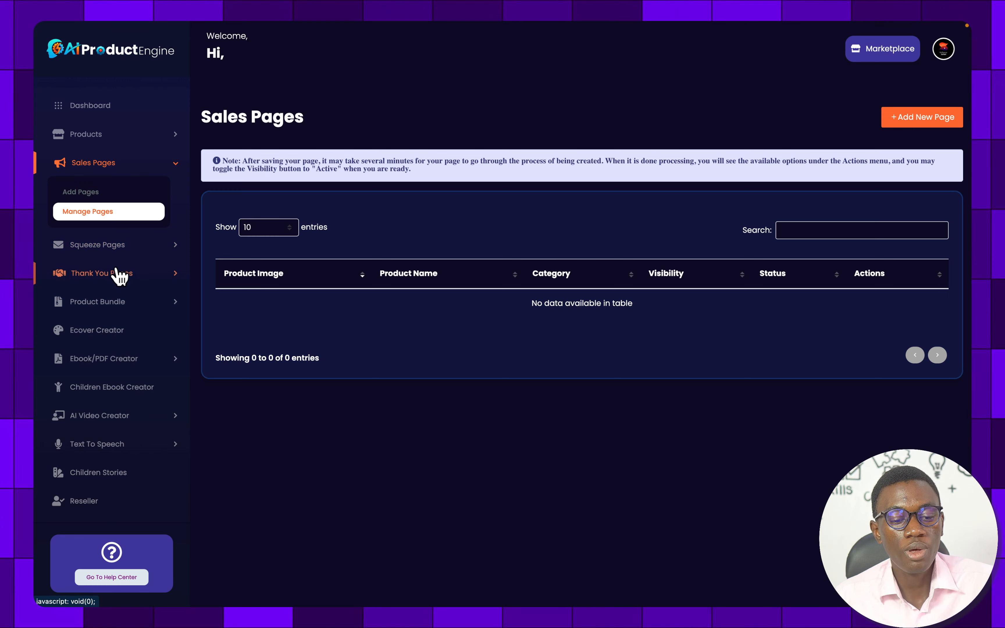
# Step: Open the Add Thank You Page form and confirm no sales pages are available yet
pyautogui.click(120, 275)
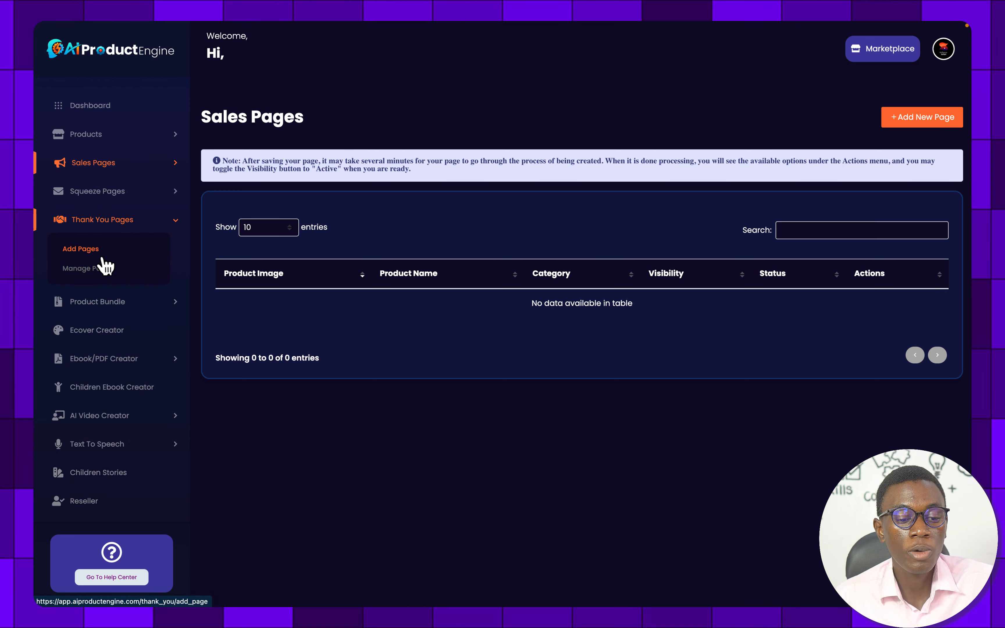
pyautogui.click(102, 254)
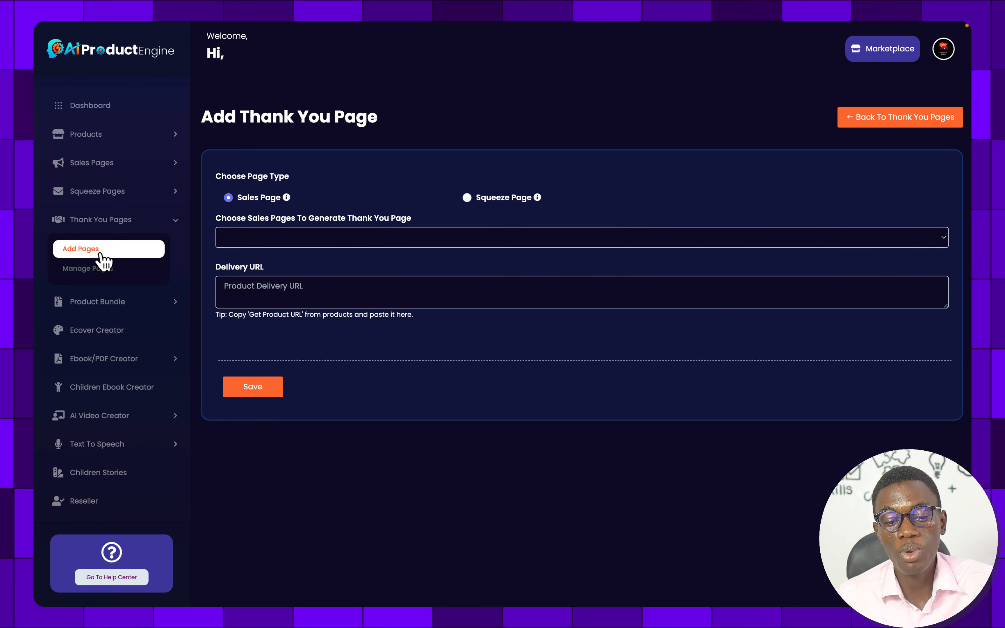
pyautogui.click(355, 246)
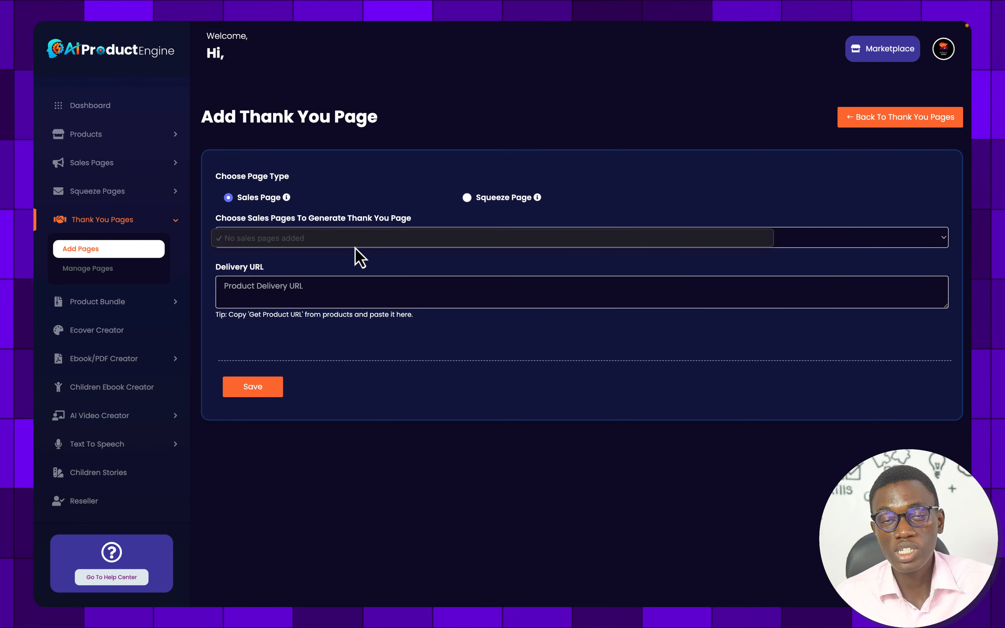
pyautogui.click(336, 260)
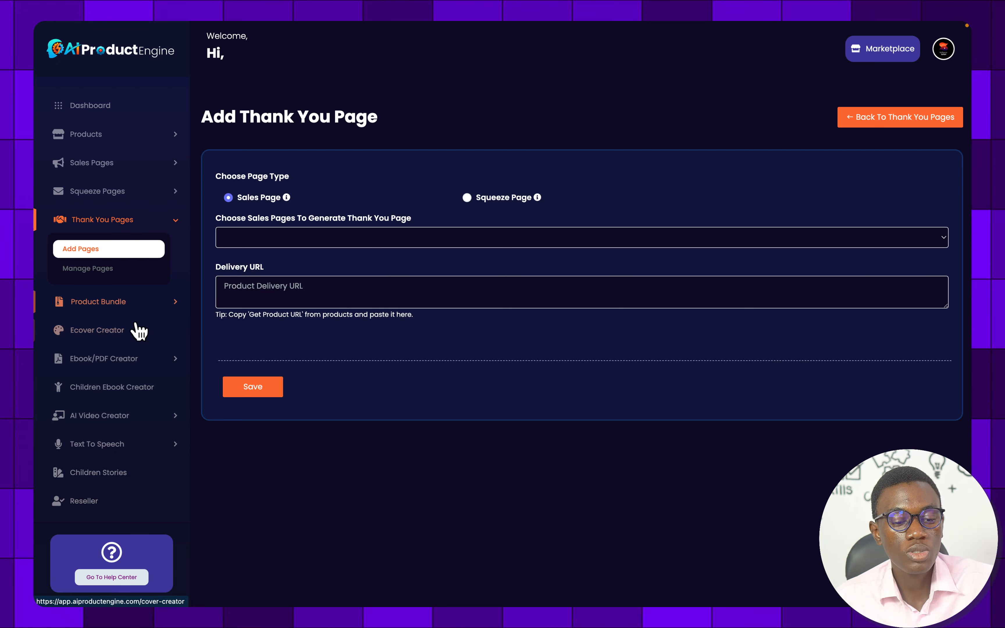
pyautogui.click(118, 334)
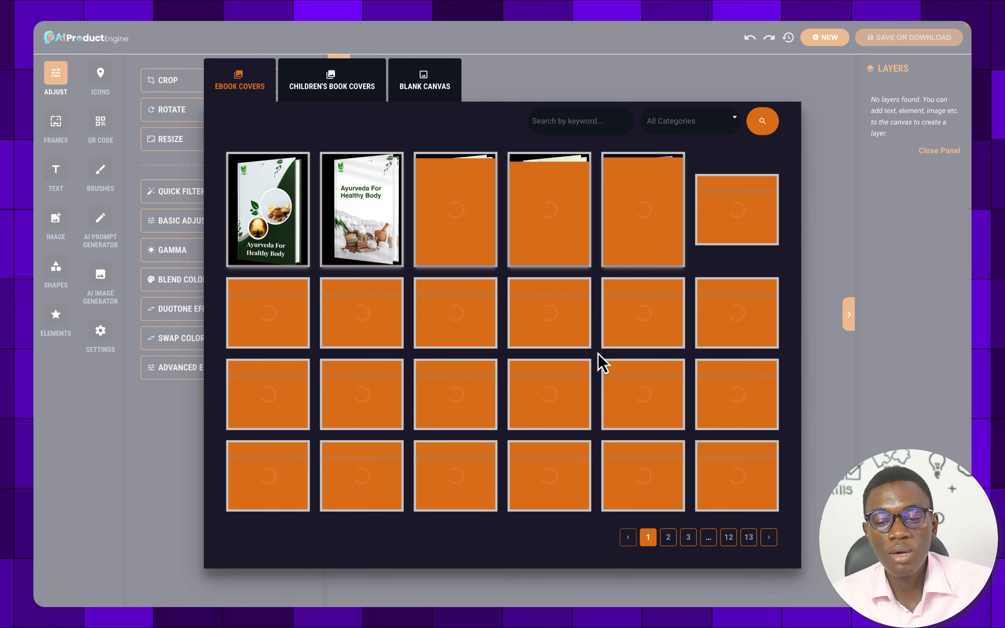
# Step: Filter the ebook cover templates to the Social Media category and browse the results
pyautogui.click(688, 128)
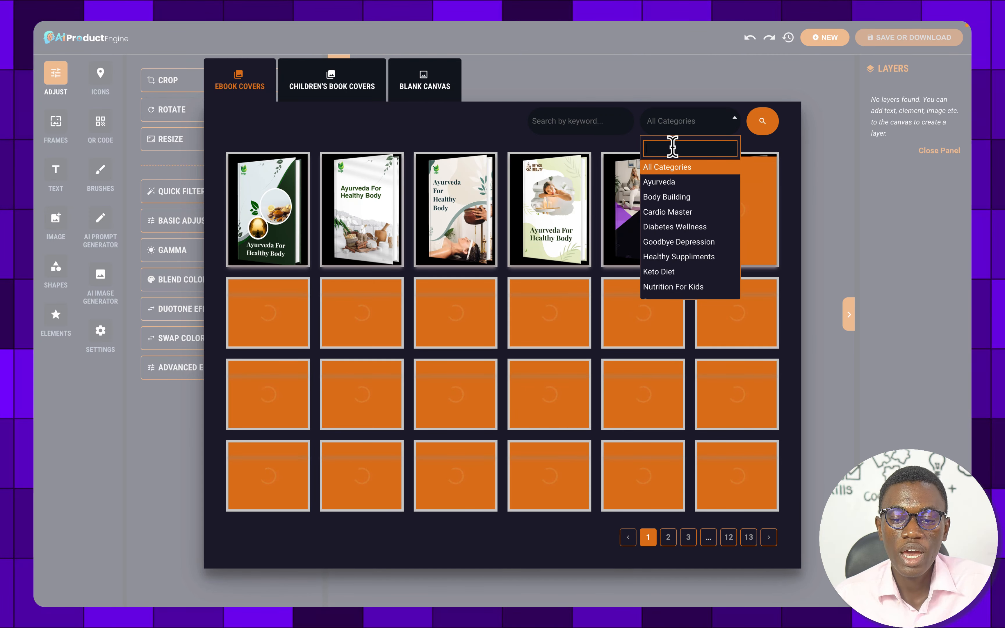
pyautogui.scroll(-2, 704, 226)
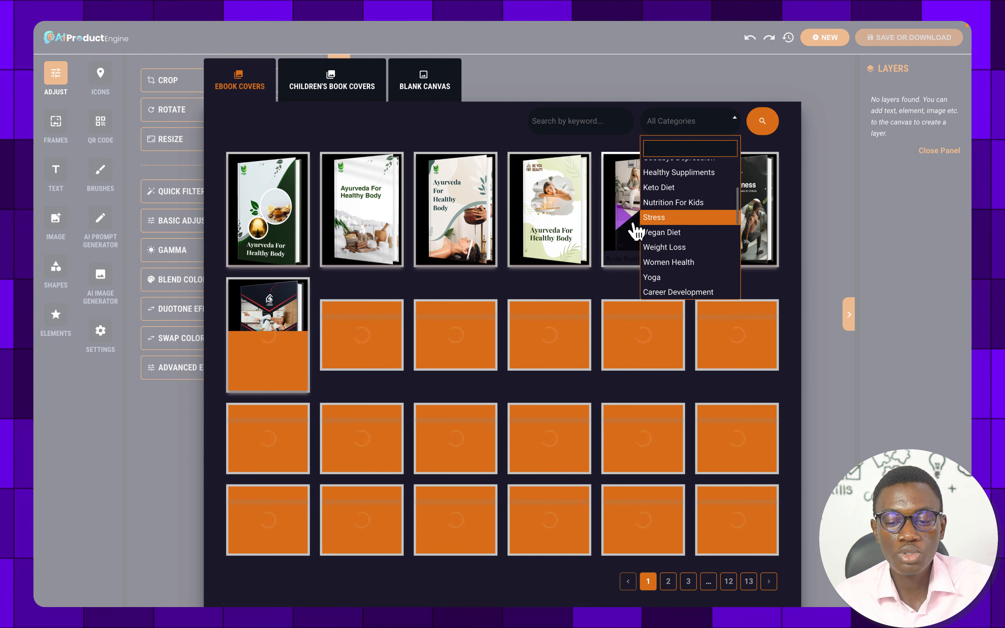
pyautogui.scroll(-2, 706, 221)
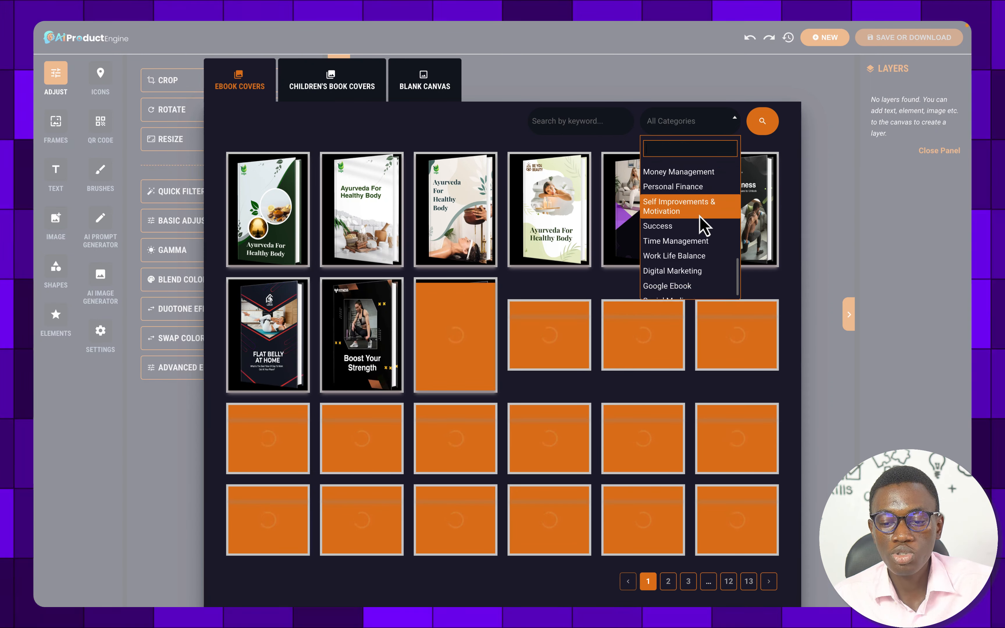
pyautogui.scroll(-1, 702, 220)
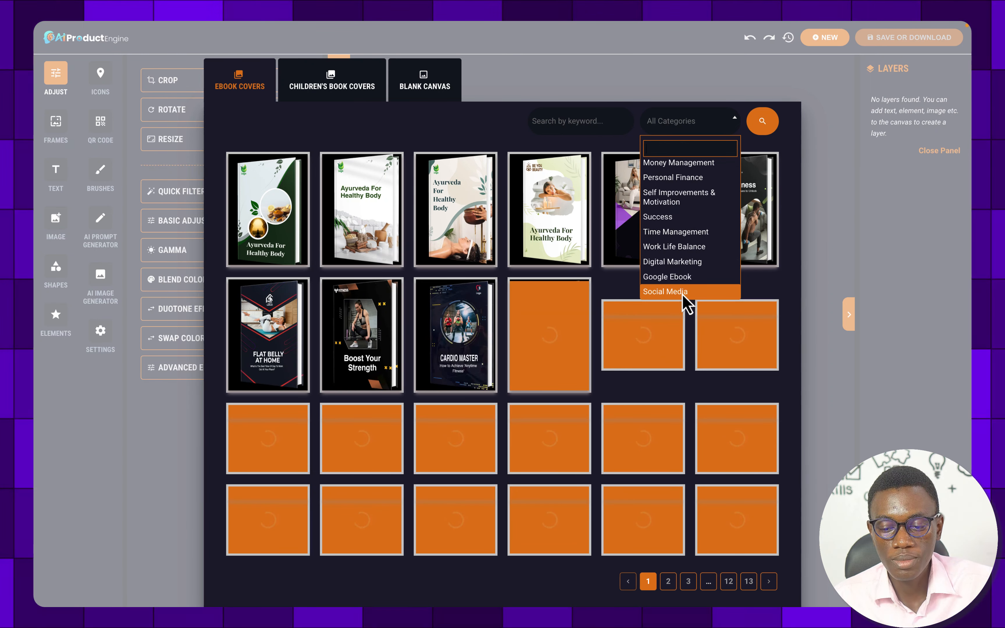
pyautogui.click(665, 292)
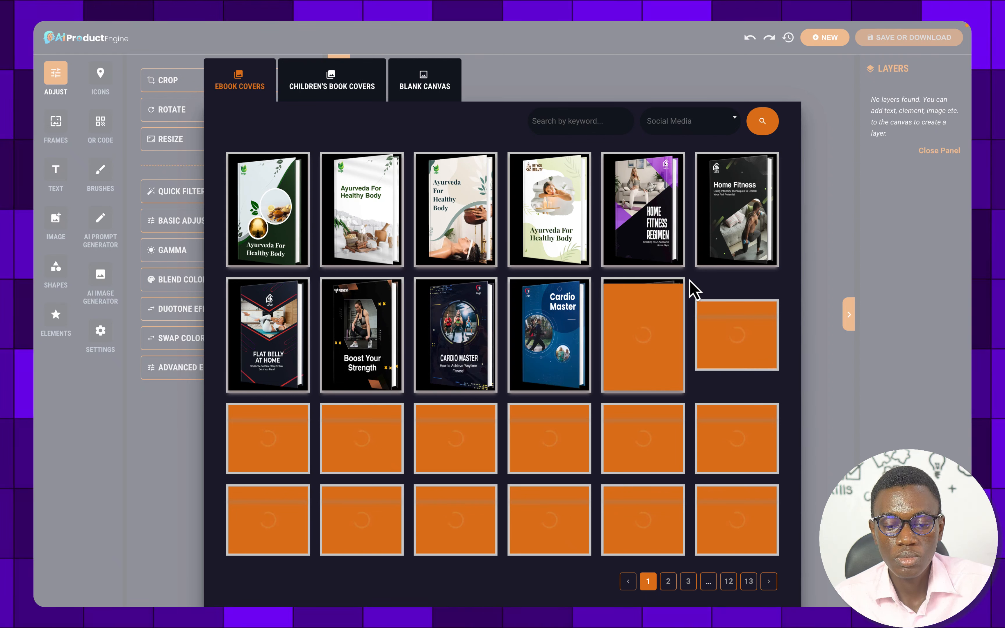
pyautogui.click(762, 123)
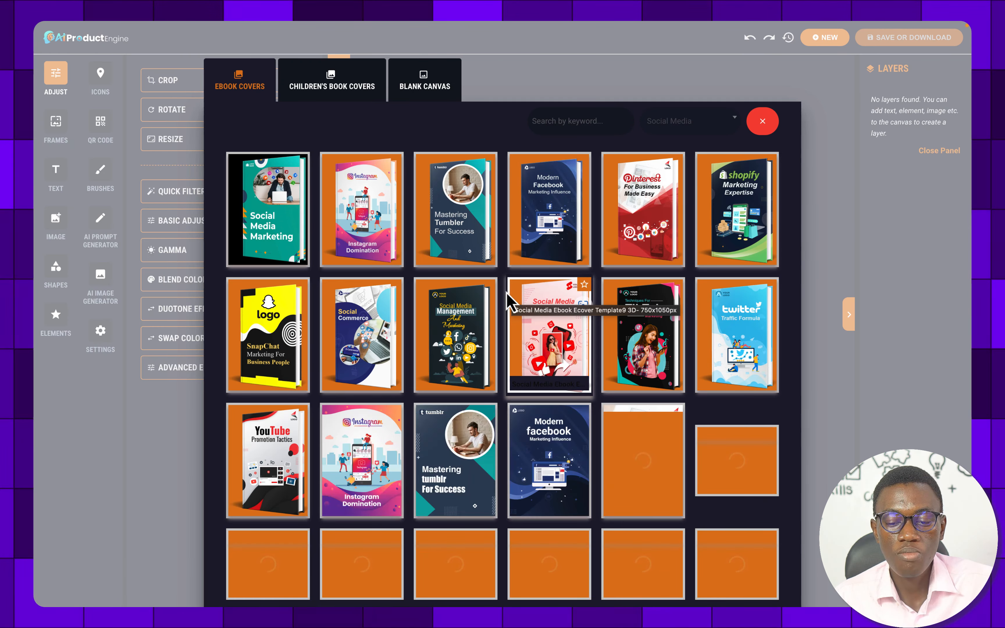
pyautogui.scroll(-3, 521, 411)
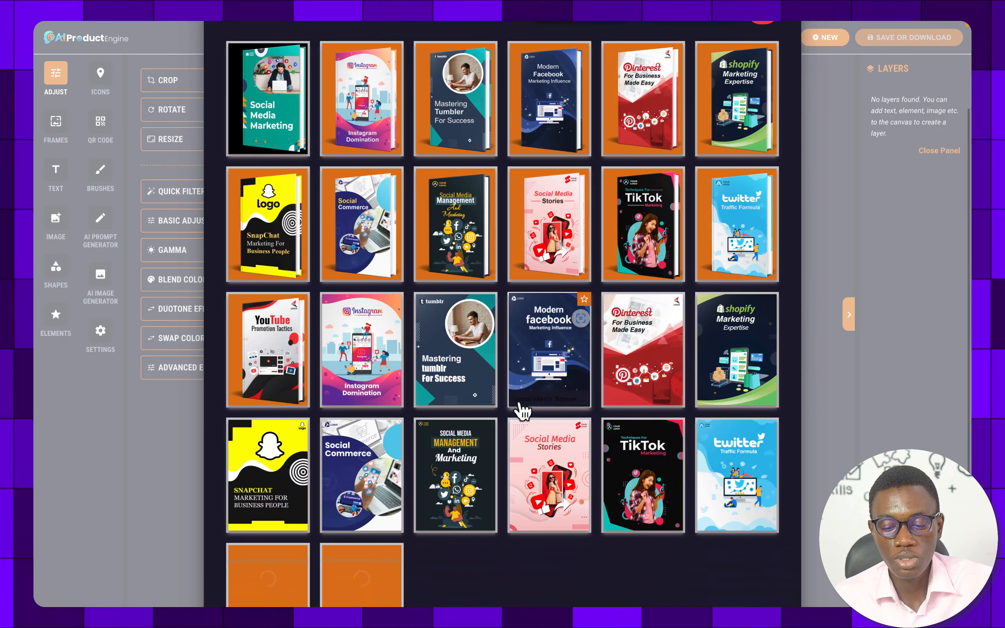
pyautogui.scroll(3, 470, 328)
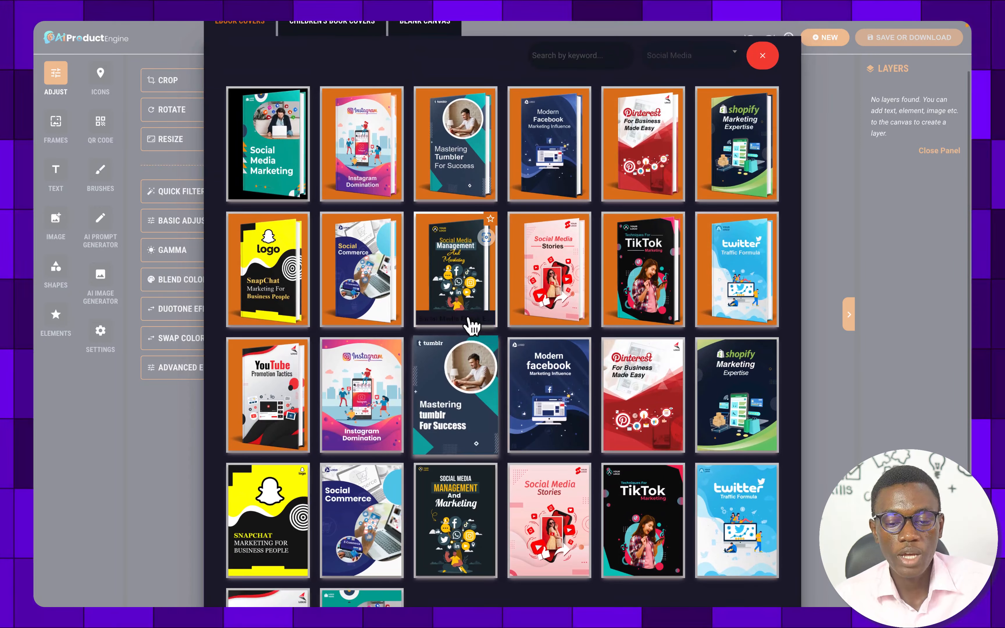
# Step: Retitle the Social Media Stories template to read 'YouTube' and 'Success'
pyautogui.click(579, 317)
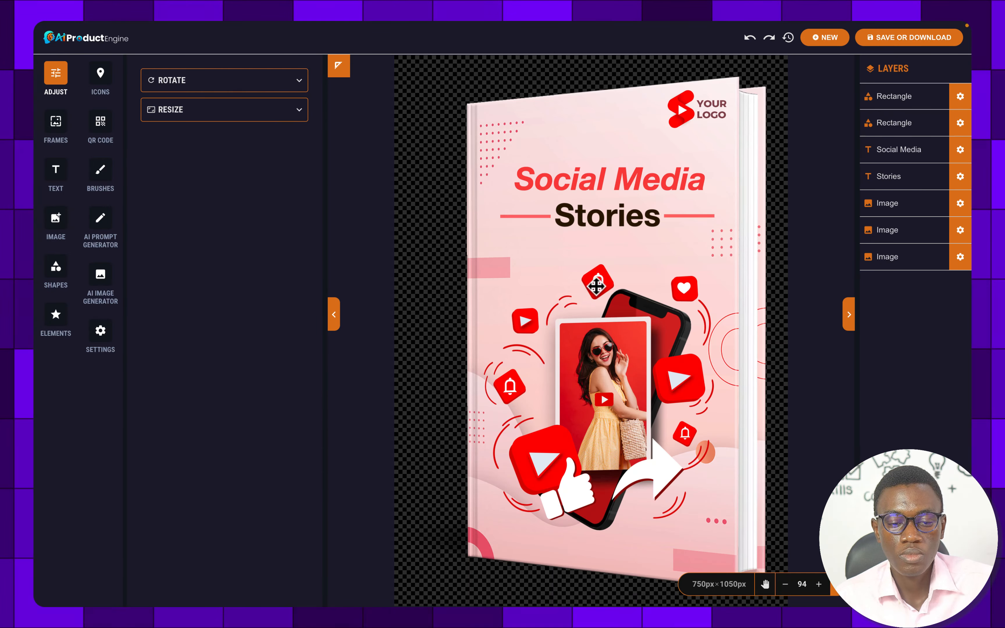
pyautogui.click(574, 179)
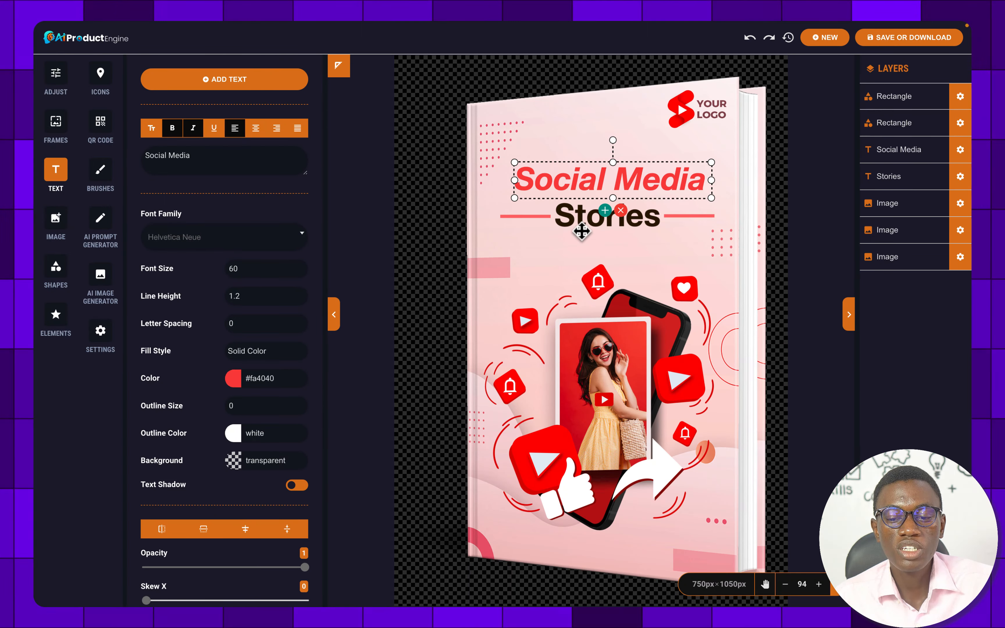
pyautogui.click(589, 409)
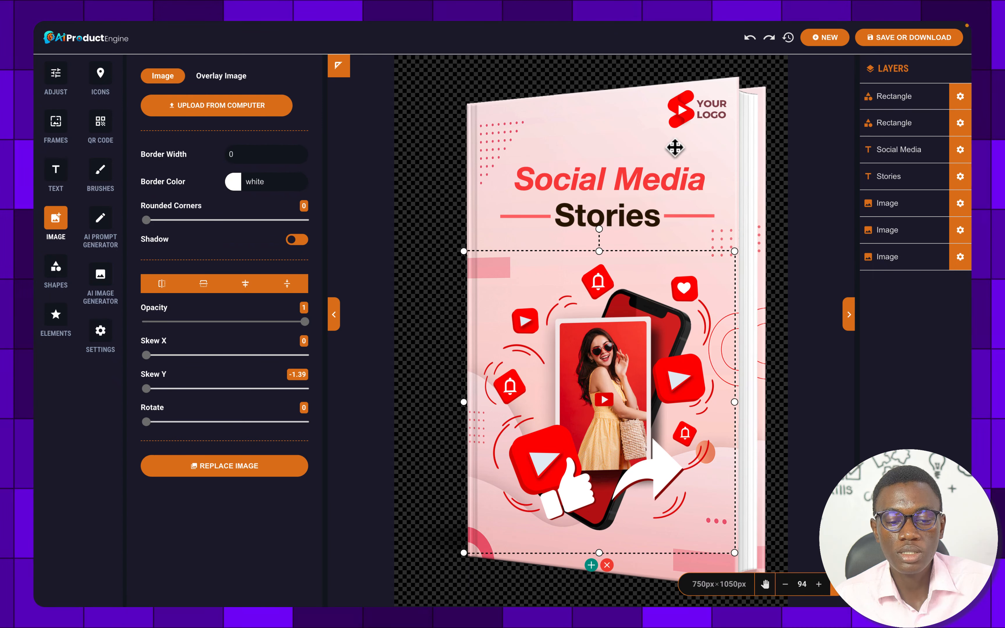
pyautogui.click(602, 184)
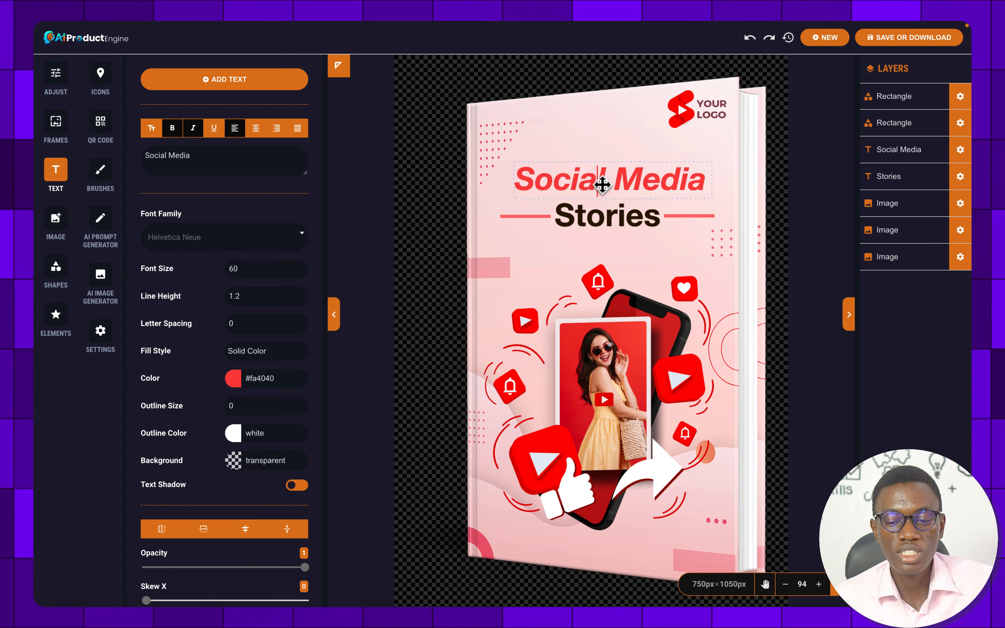
pyautogui.tripleClick(602, 184)
pyautogui.write('YouTube')
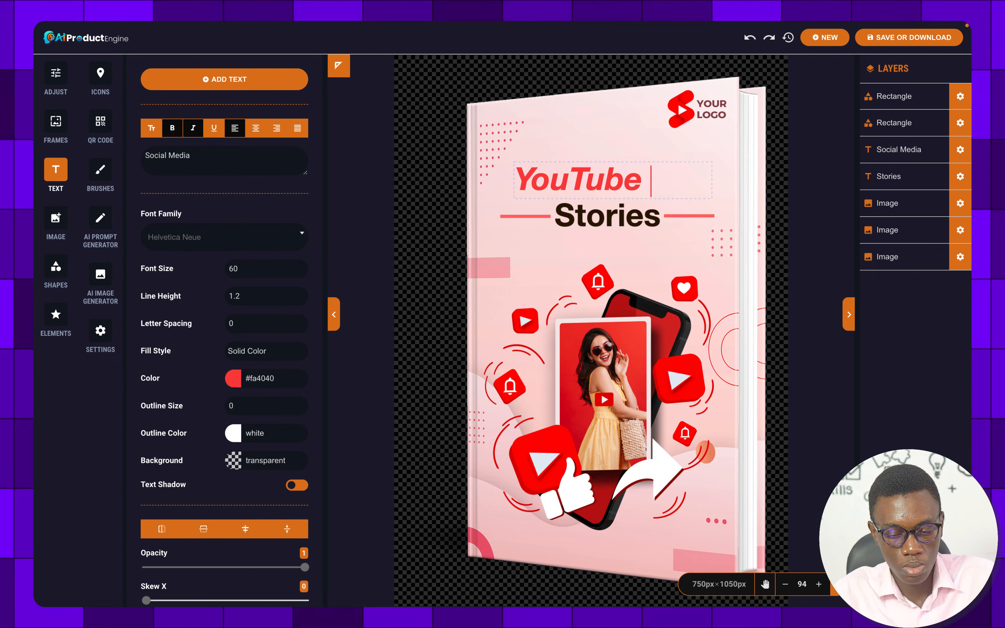
pyautogui.doubleClick(607, 216)
pyautogui.write('Success')
# Step: Resize and reposition the YouTube and Success text boxes so they are centred
pyautogui.click(715, 179)
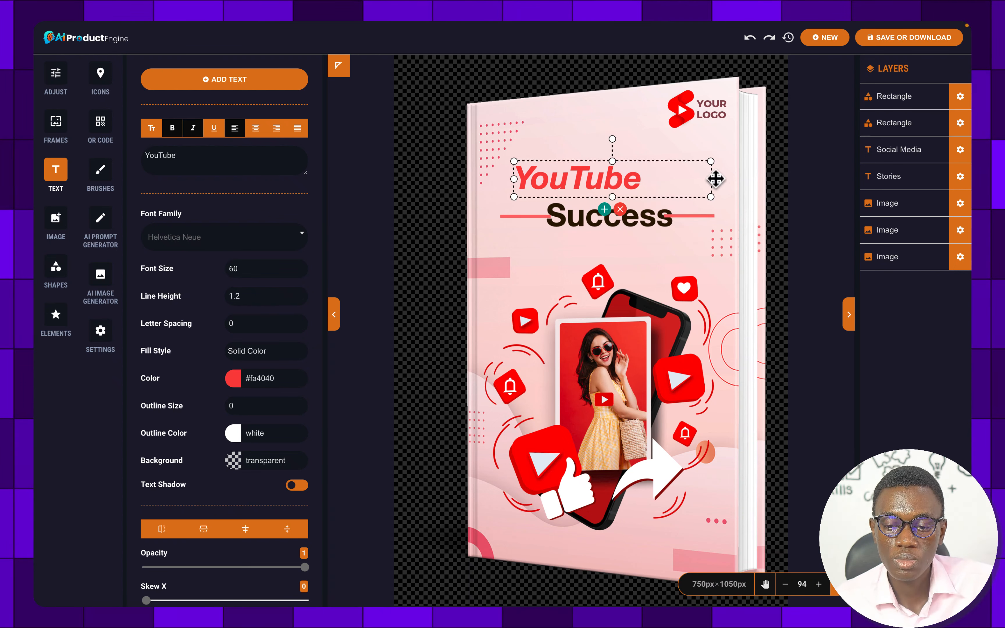
pyautogui.moveTo(711, 179); pyautogui.dragTo(644, 178)
pyautogui.moveTo(631, 168); pyautogui.dragTo(662, 166)
pyautogui.click(656, 218)
pyautogui.moveTo(671, 234); pyautogui.dragTo(653, 228)
pyautogui.moveTo(643, 215); pyautogui.dragTo(653, 218)
pyautogui.click(676, 182)
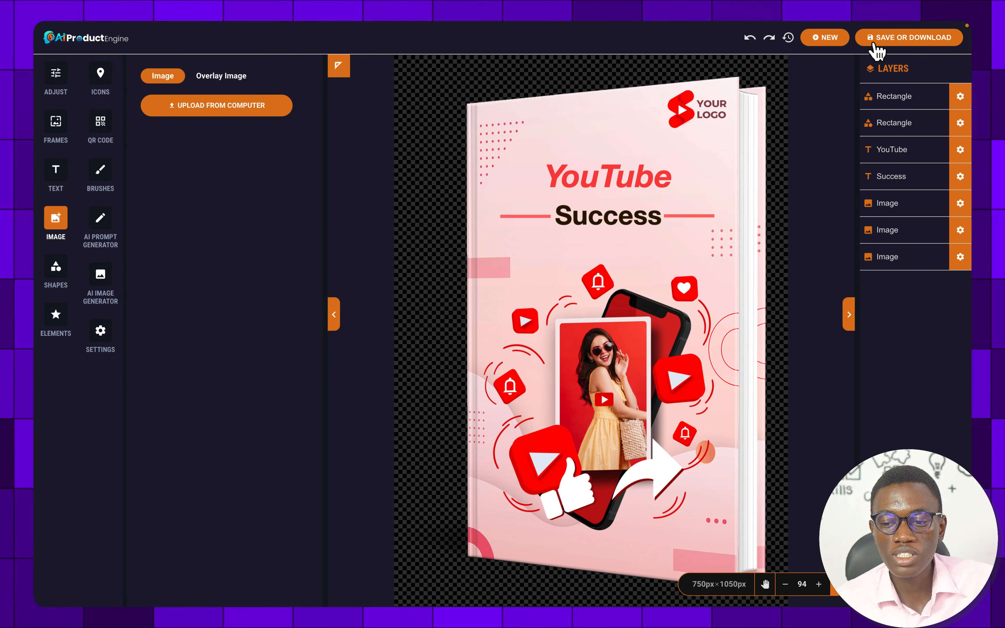
# Step: Download the finished cover as a PNG image
pyautogui.click(876, 44)
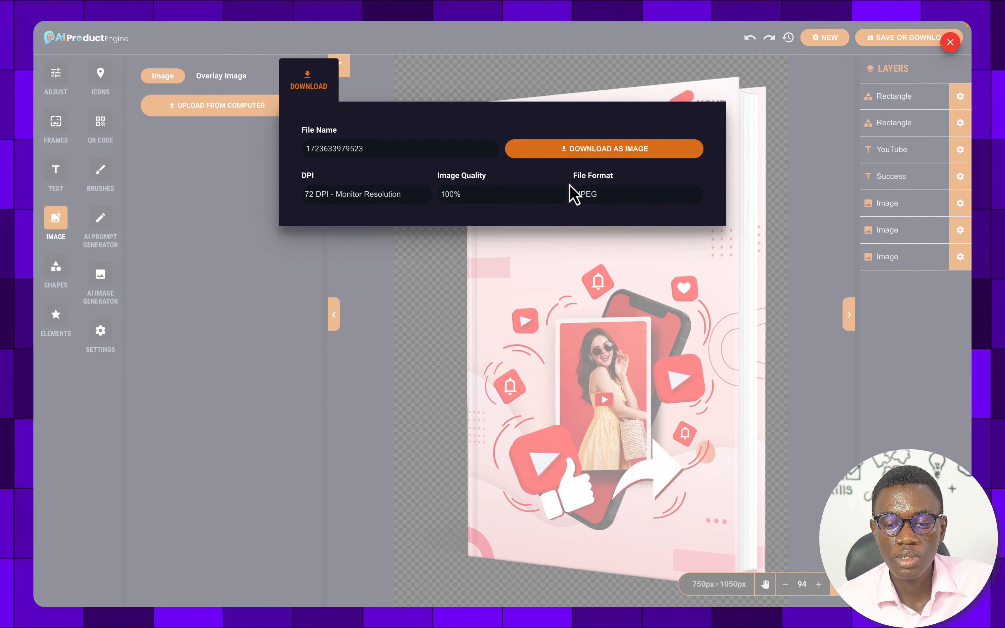
pyautogui.click(581, 194)
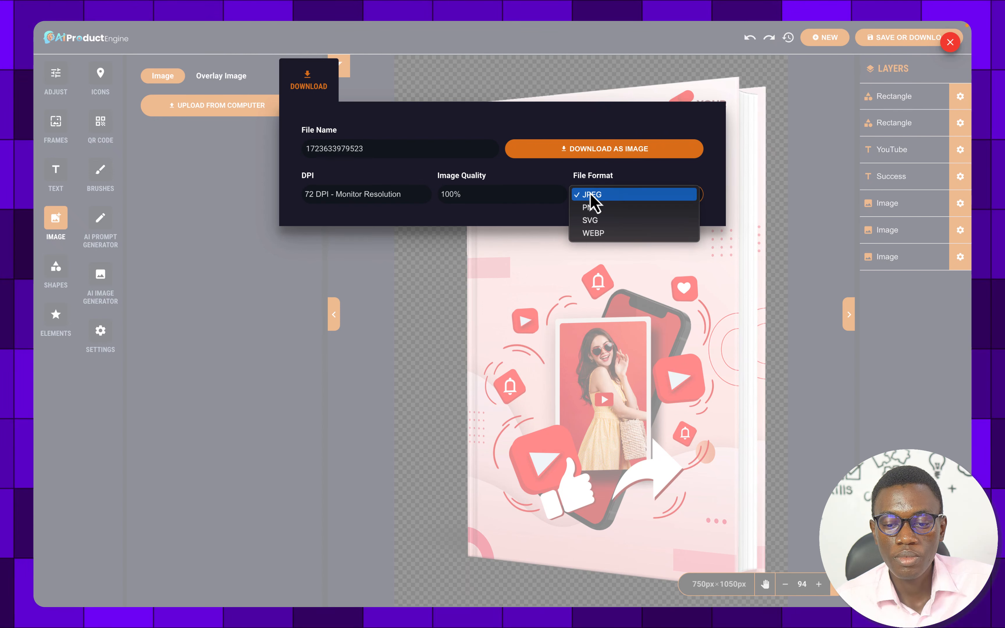
pyautogui.click(591, 207)
pyautogui.click(587, 154)
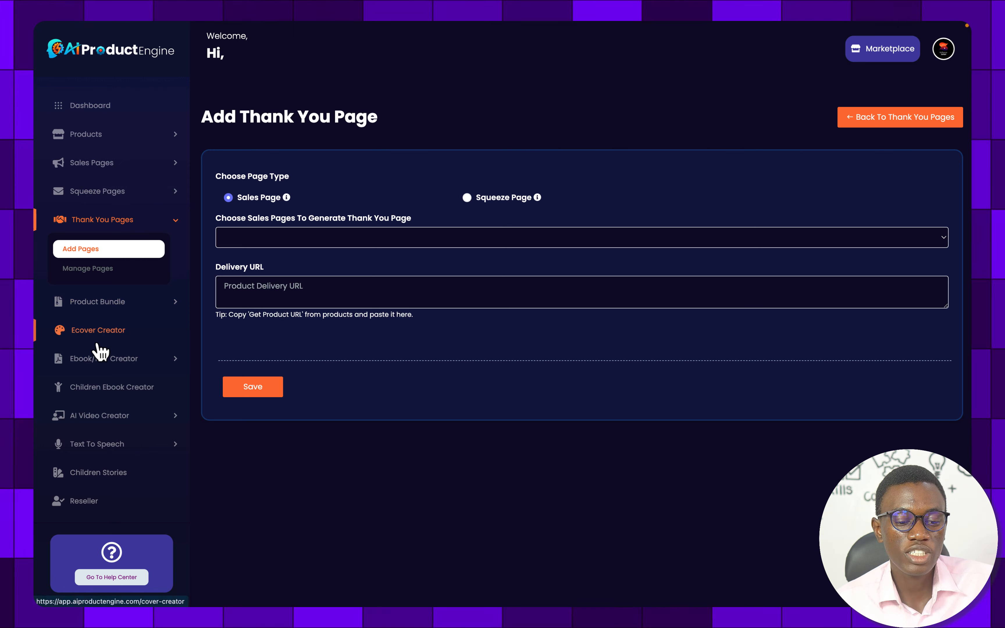
# Step: Glance at the Basic PDF list, then open the empty Ebook PDF Creator page
pyautogui.click(130, 359)
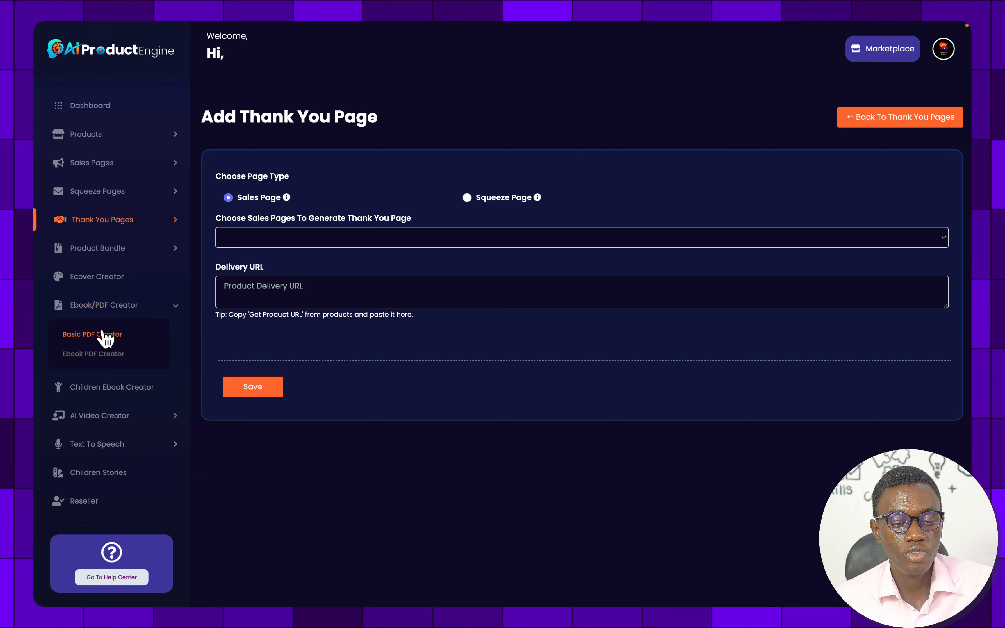
pyautogui.click(106, 338)
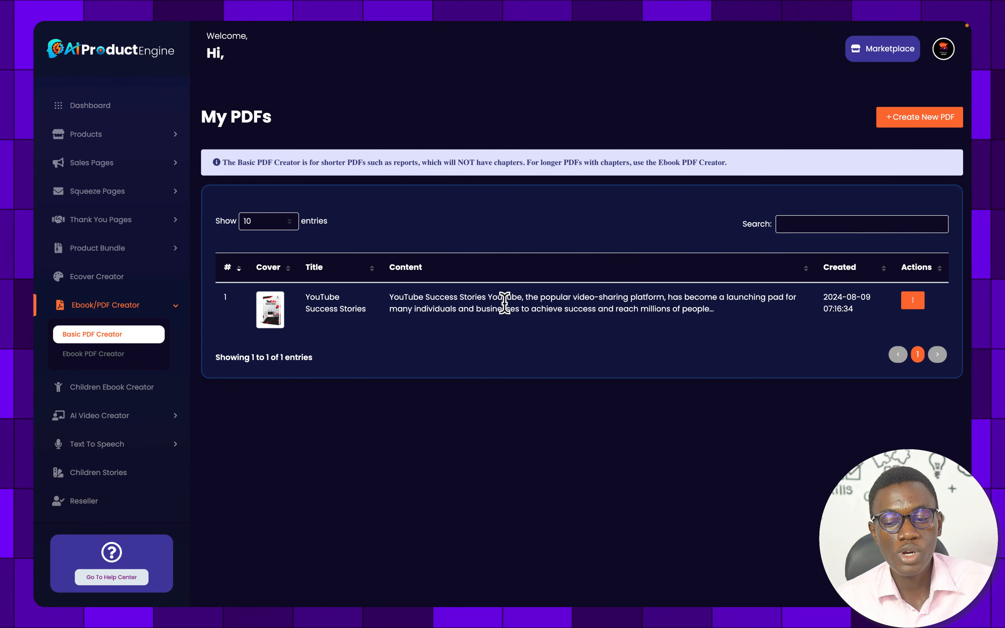
pyautogui.click(912, 301)
pyautogui.click(601, 365)
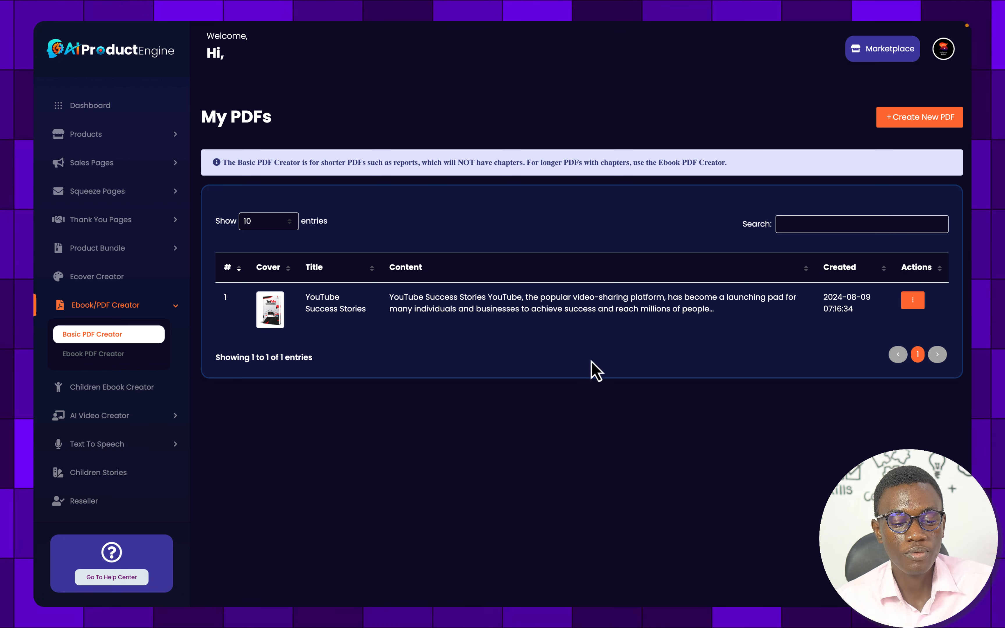
pyautogui.click(93, 355)
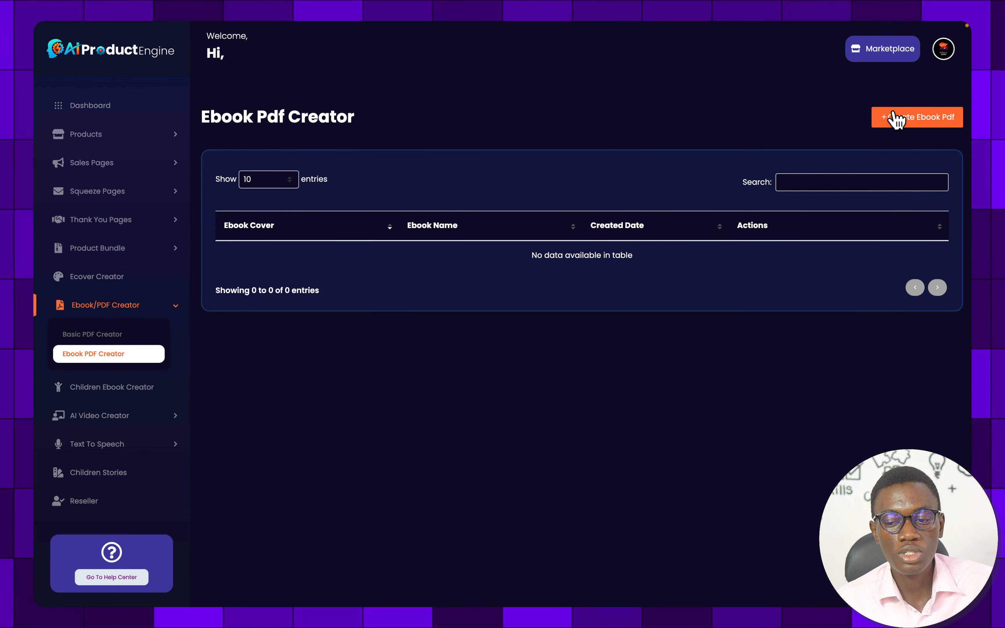
# Step: Start a new ebook PDF and enter 'YouTube Stories' as the ebook title, then select it
pyautogui.click(896, 120)
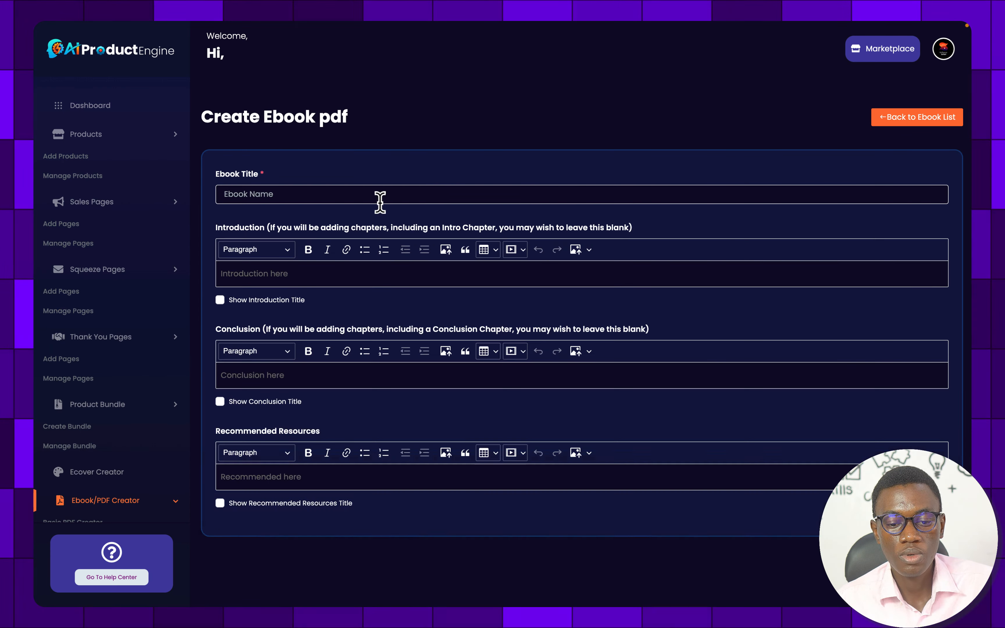
pyautogui.click(380, 203)
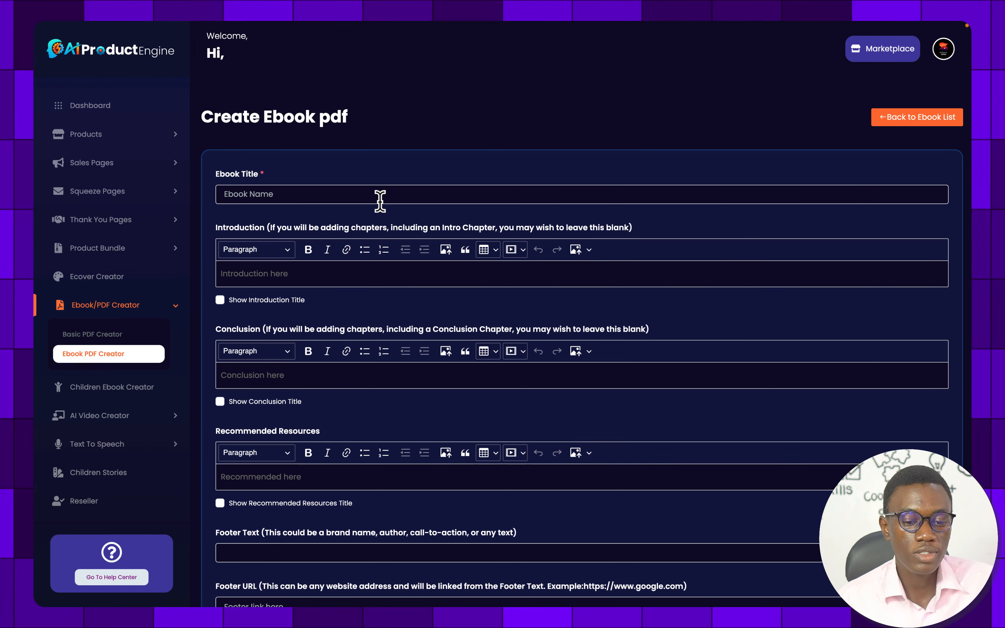
pyautogui.write('Yo')
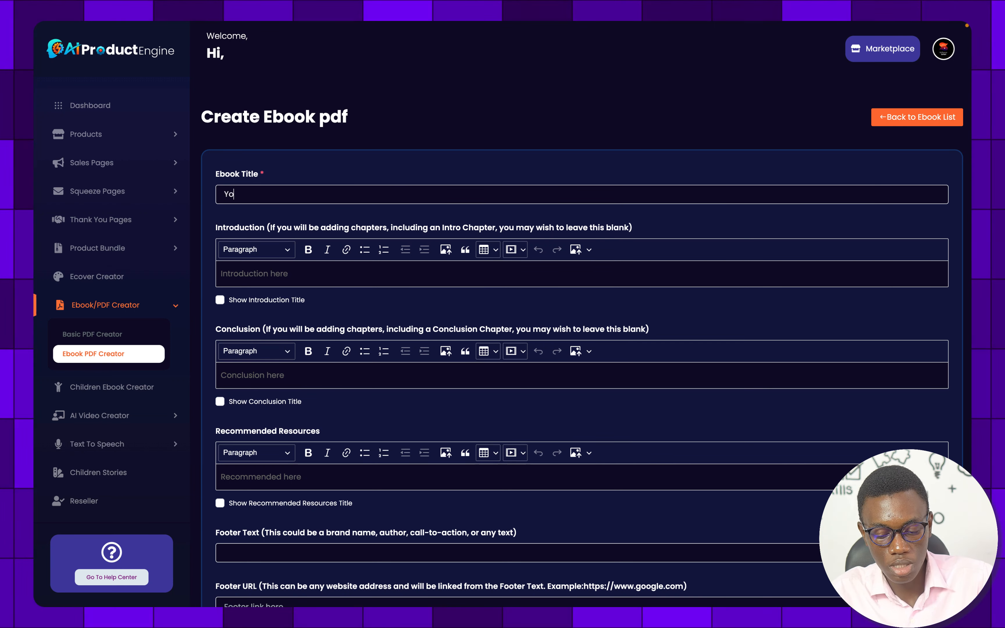
pyautogui.write('uTube ')
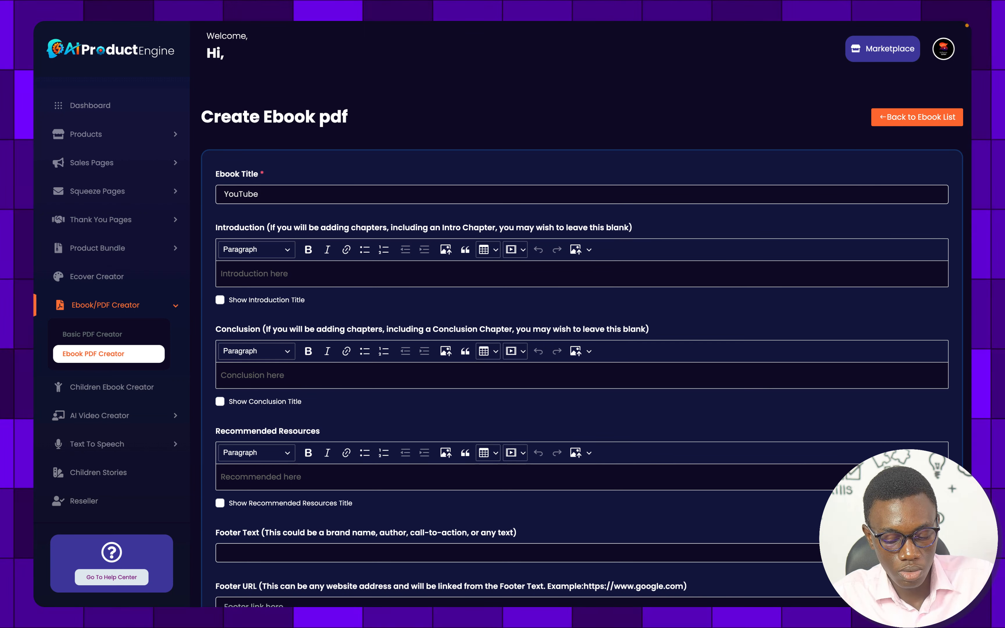
pyautogui.write('S')
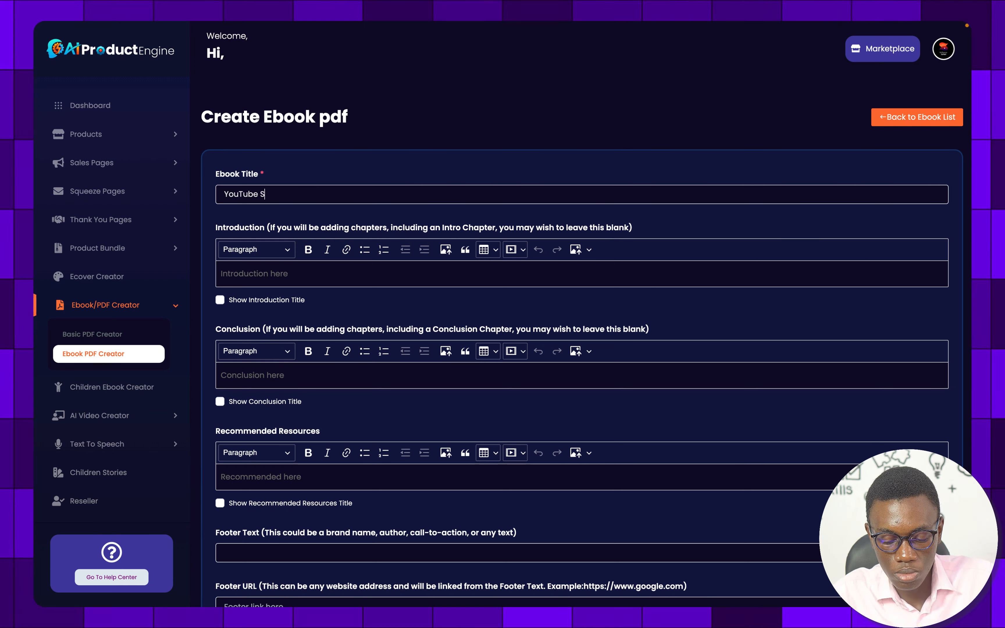
pyautogui.write('tories')
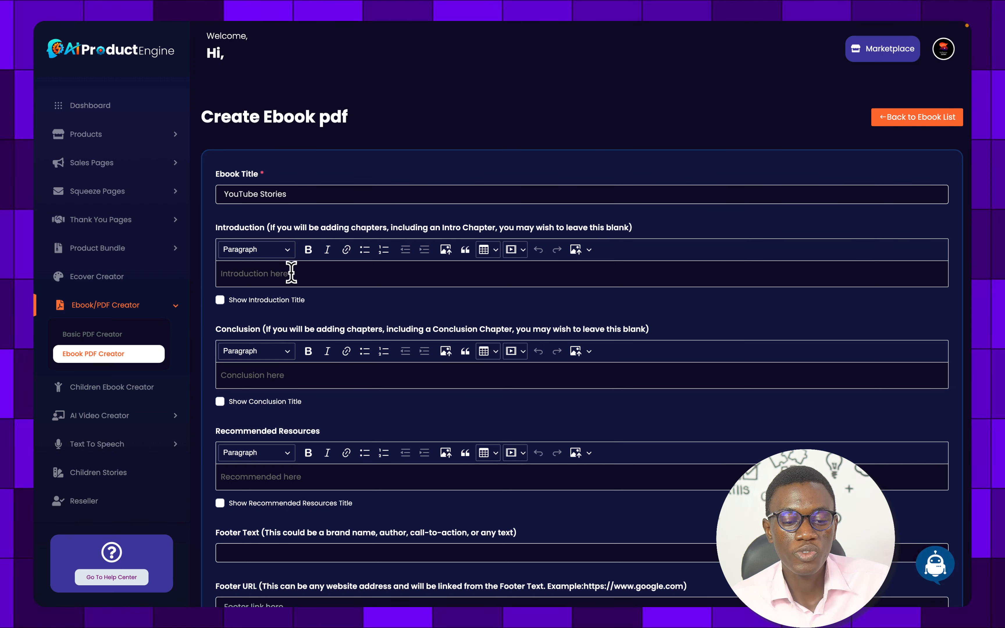
pyautogui.moveTo(223, 195); pyautogui.dragTo(199, 203)
pyautogui.press('super+c')
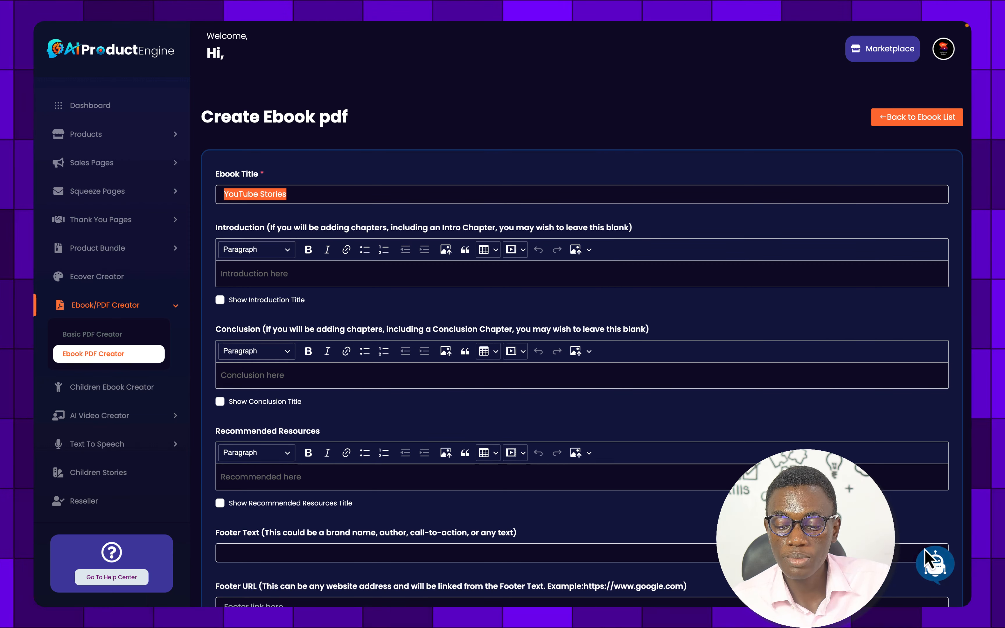
# Step: Generate an ebook title in the AI Writer from the keyword 'YouTube Stories'
pyautogui.click(935, 566)
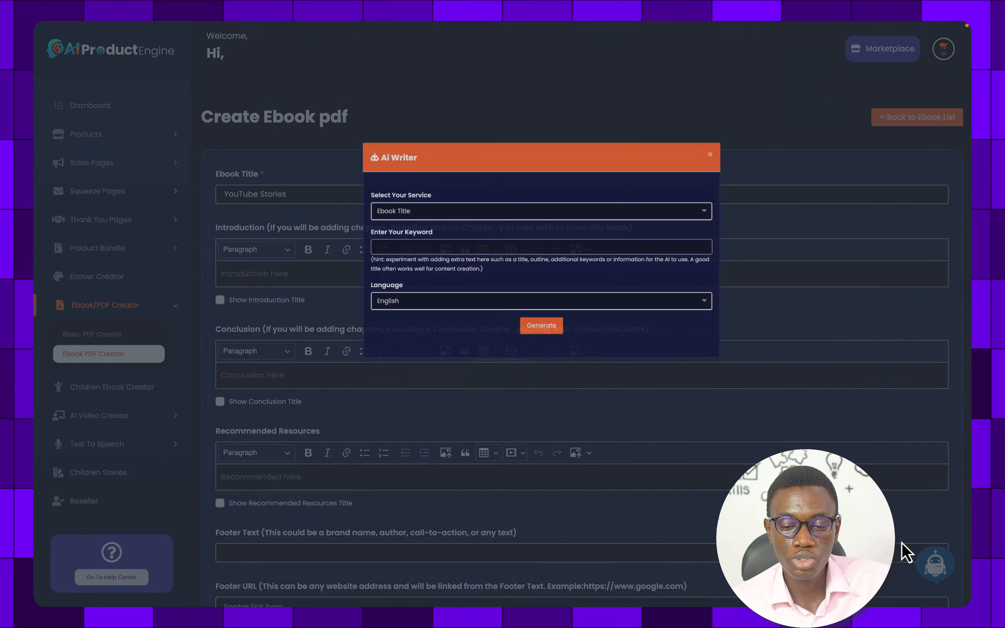
pyautogui.click(400, 126)
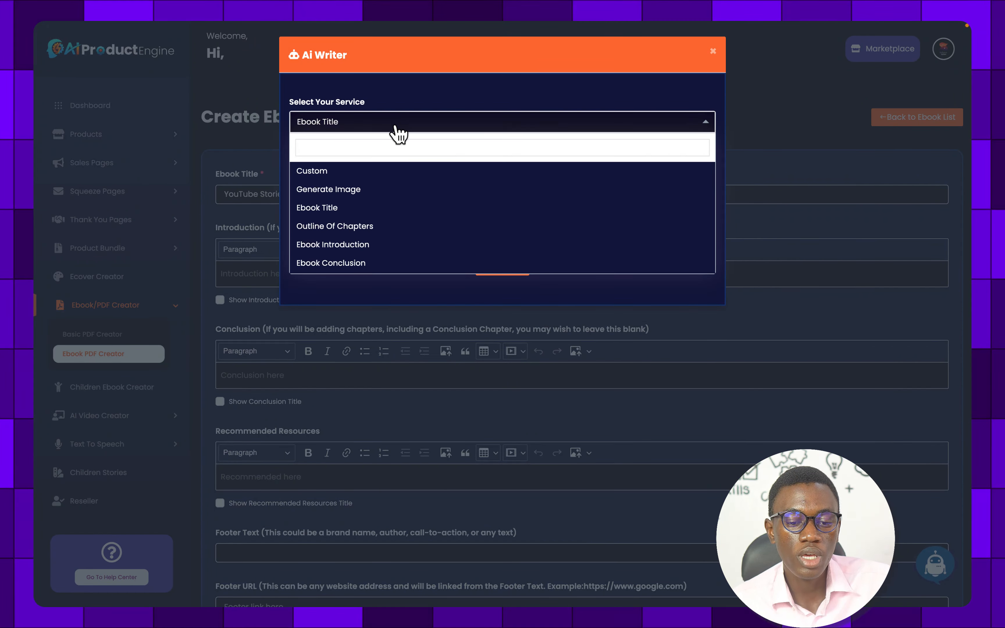
pyautogui.click(349, 209)
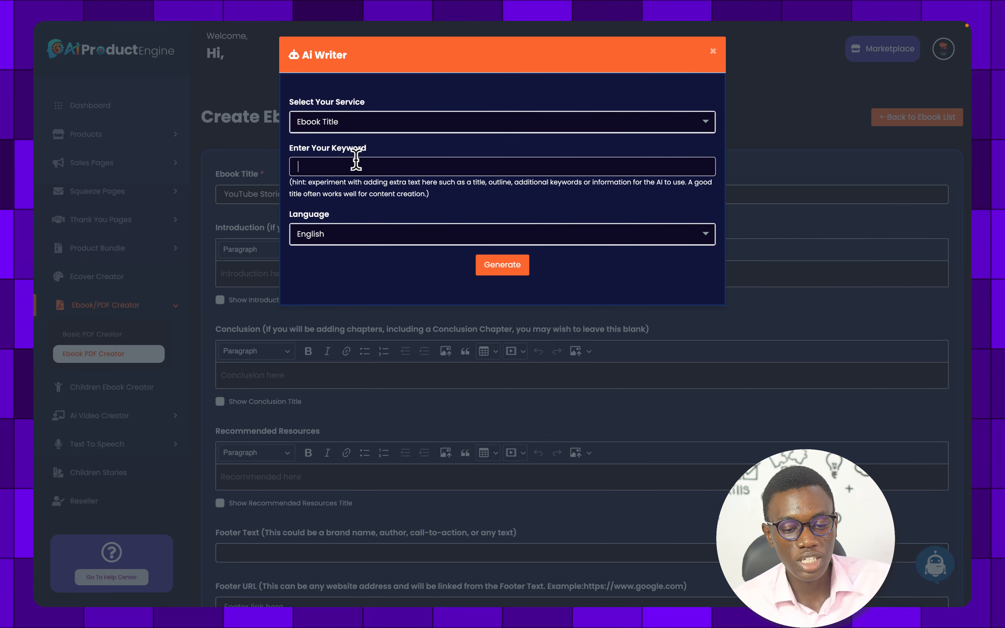
pyautogui.press('super+v')
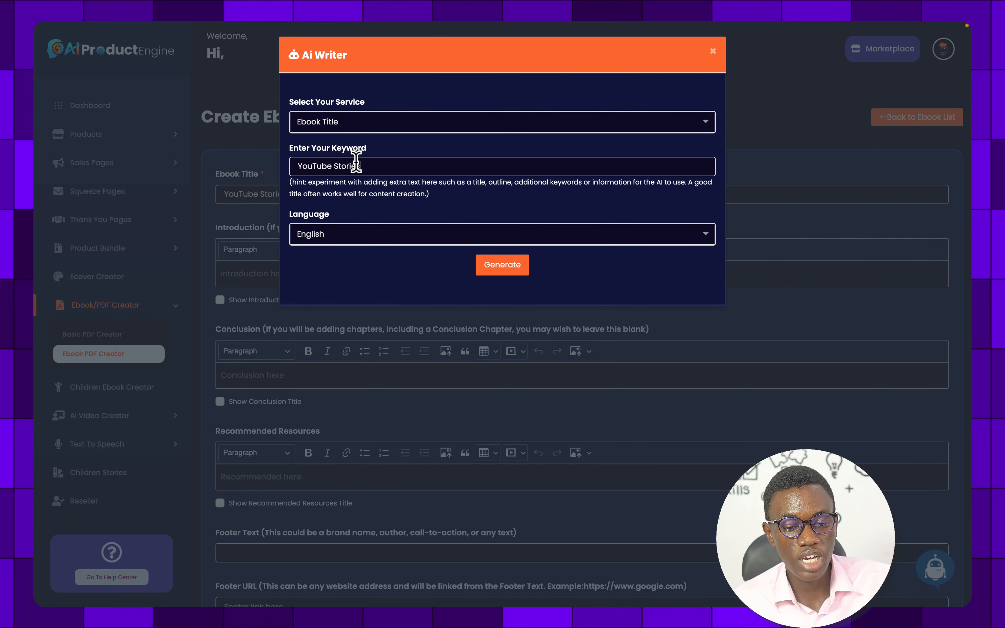
pyautogui.click(510, 275)
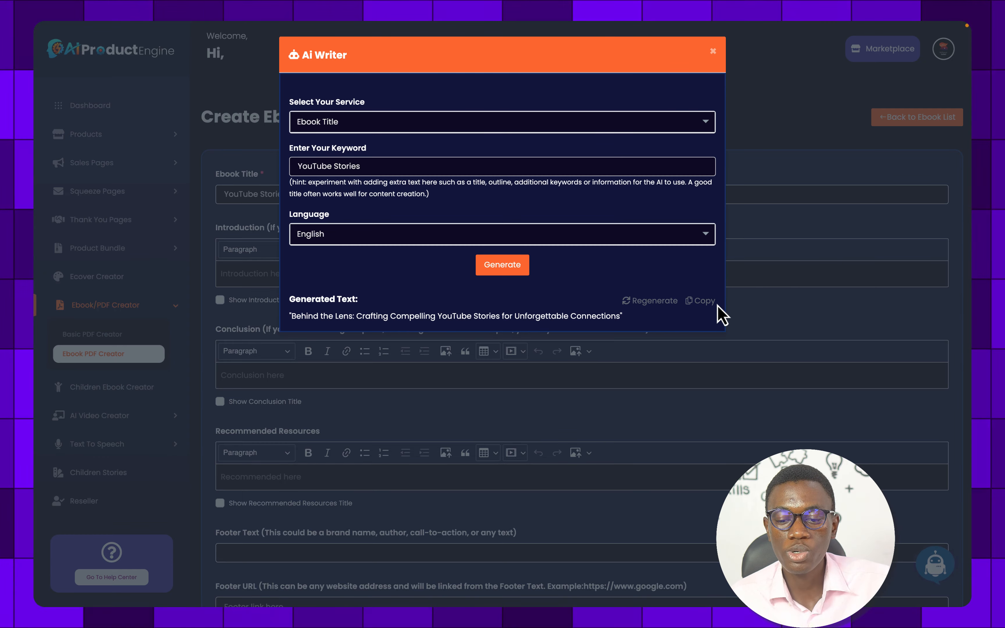
# Step: Replace the Ebook Title with 'Behind the Lens: Crafting Compelling YouTube Stories for Unforgettable Connections'
pyautogui.click(801, 174)
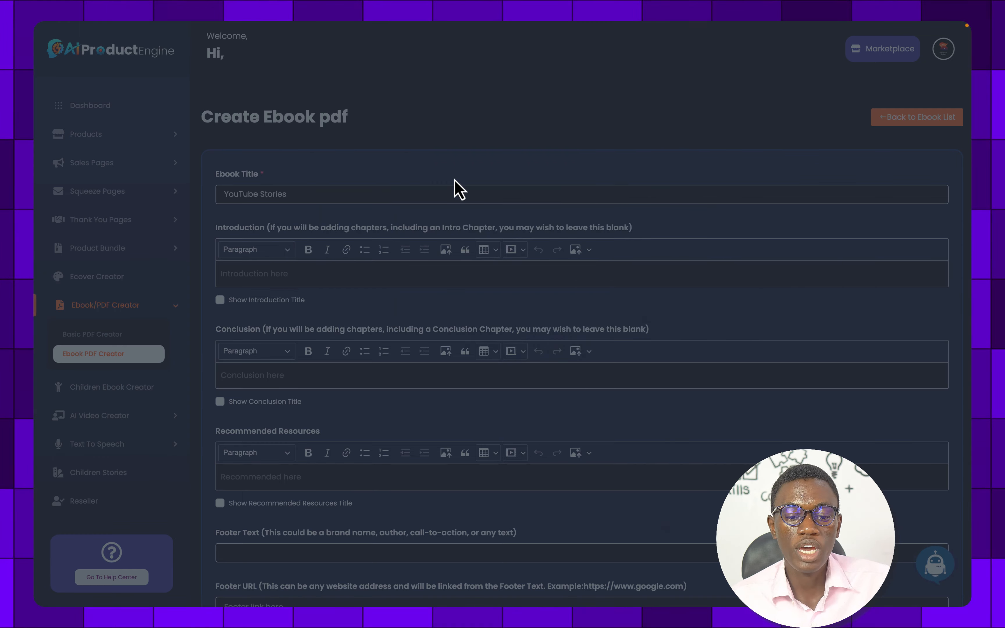
pyautogui.click(411, 195)
pyautogui.hotkey('ctrl', 'a')
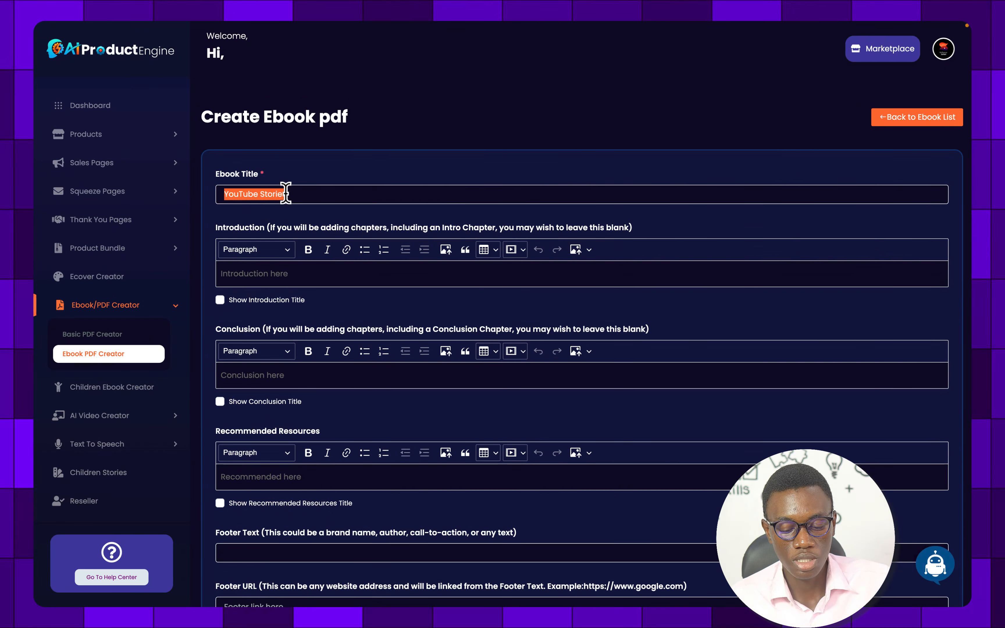
pyautogui.write('"Behind the Lens: Crafting Compelling YouTube Stories for Unforgettable Connections"')
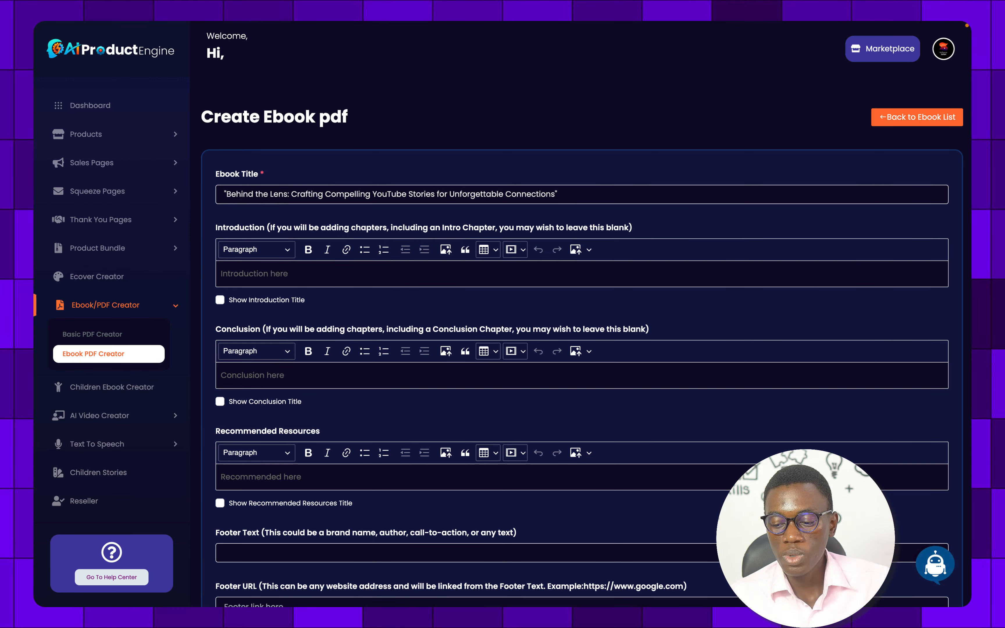
pyautogui.click(934, 565)
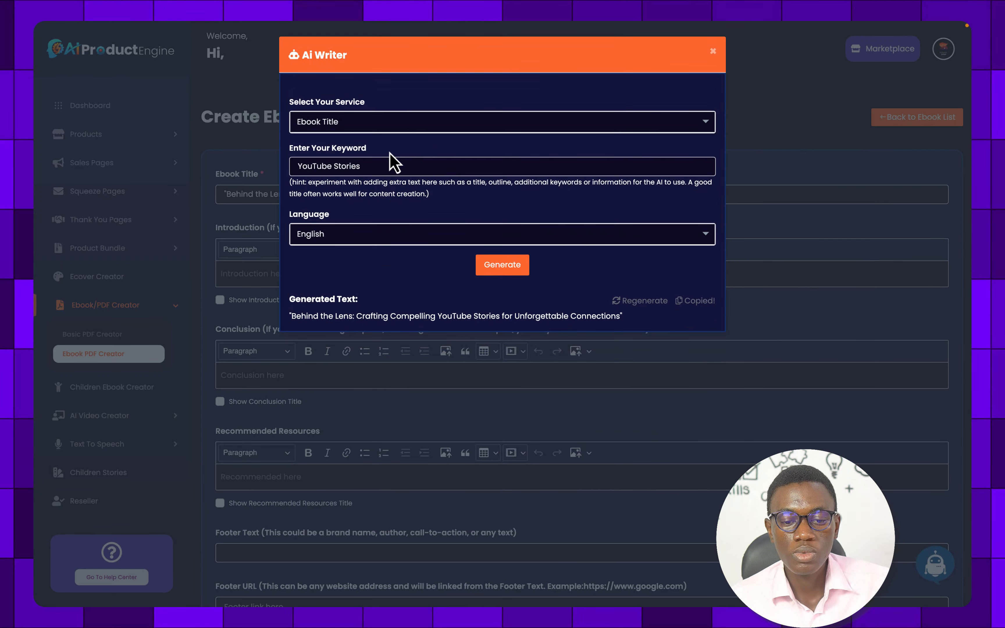
# Step: Generate an Ebook Introduction in the AI Writer using the new title as the keyword
pyautogui.click(390, 124)
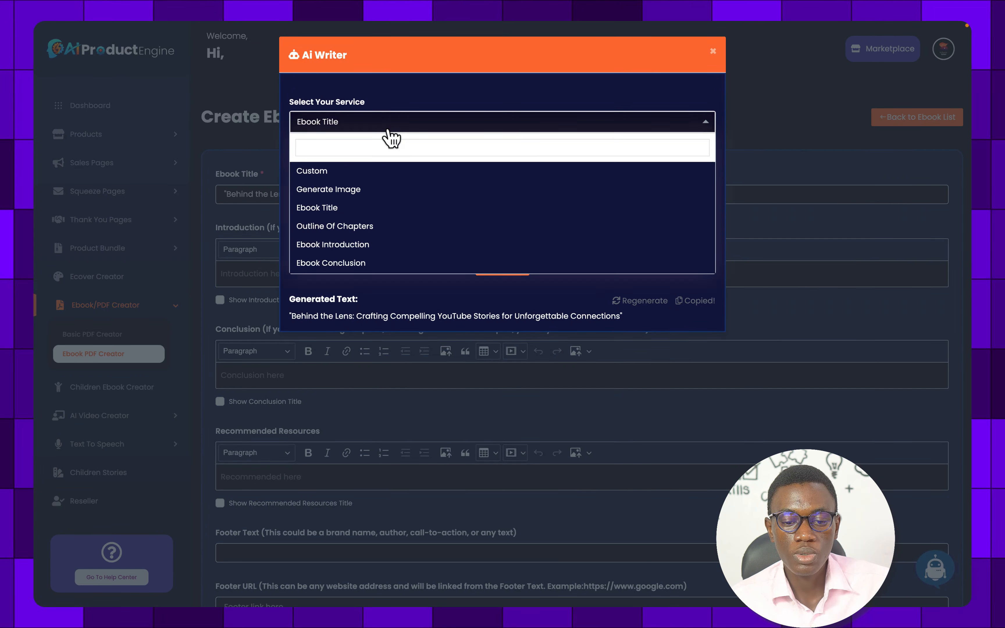
pyautogui.click(352, 245)
pyautogui.doubleClick(351, 166)
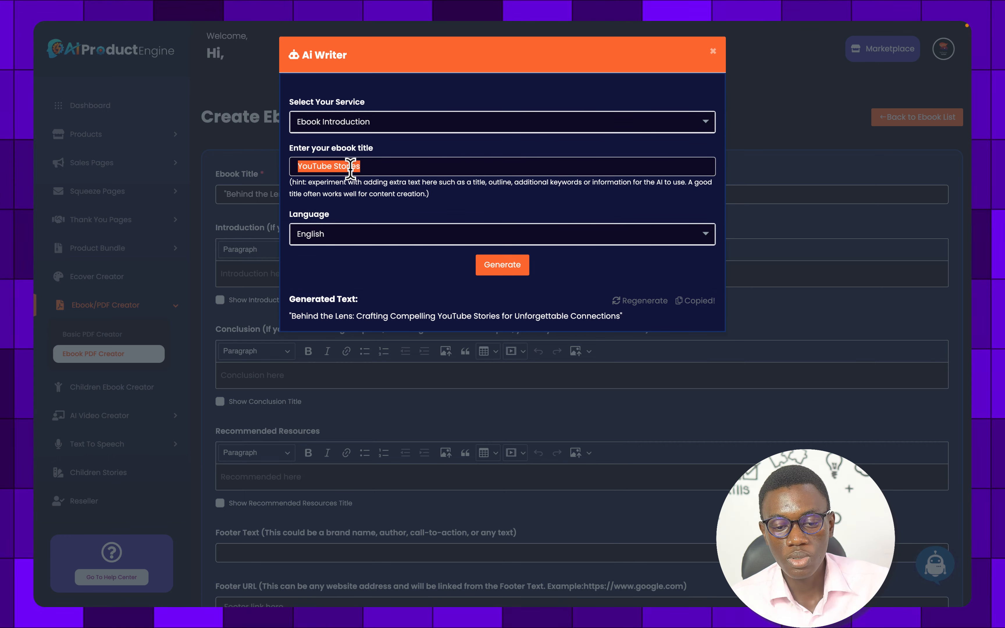
pyautogui.write('"Behind the Lens: Crafting Compelling YouTube Stories for Unforgettable Connections"')
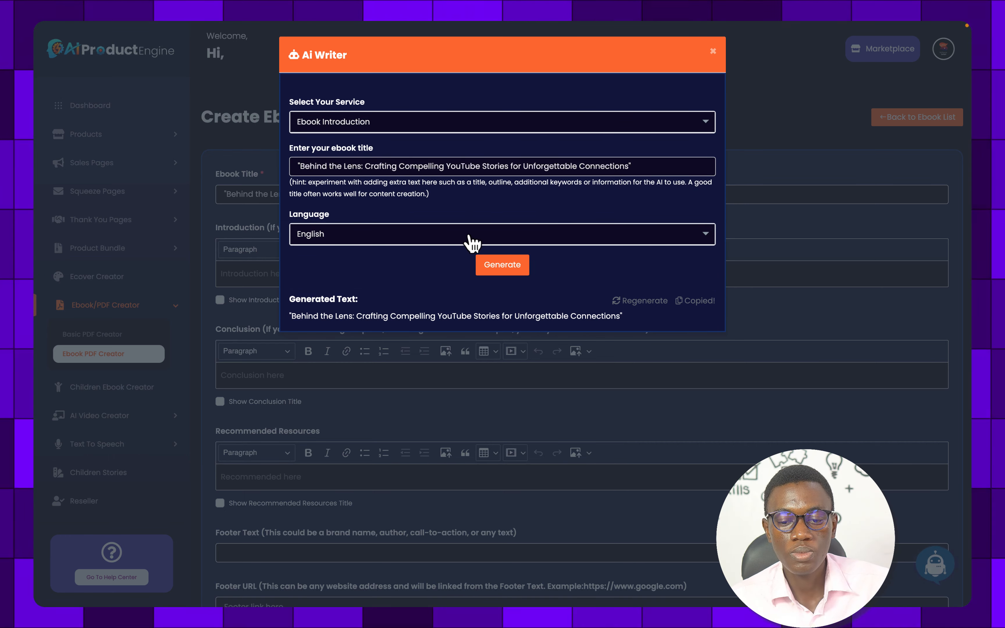
pyautogui.click(502, 268)
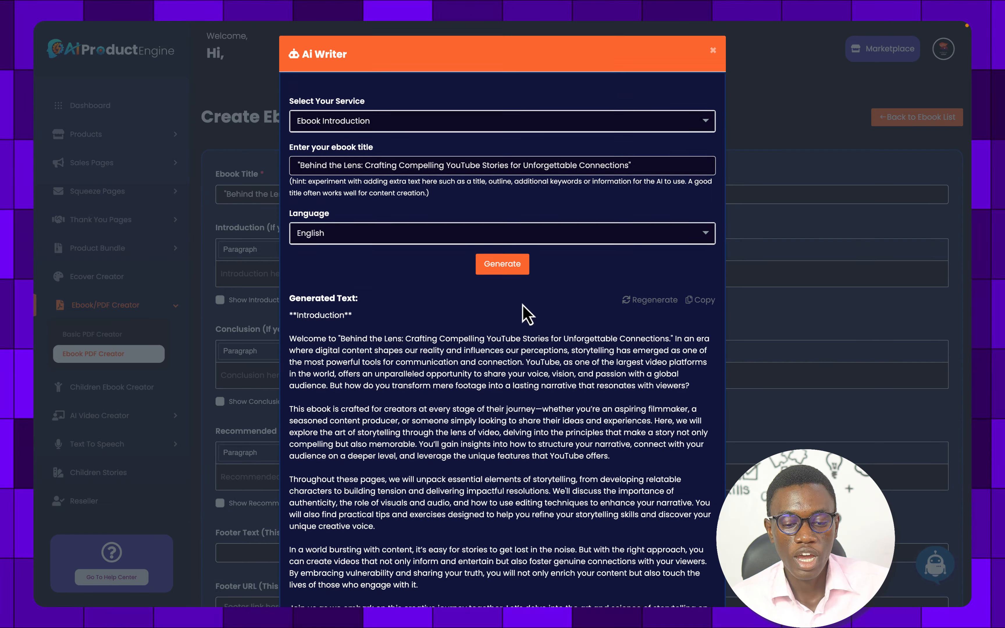
pyautogui.scroll(-2, 540, 299)
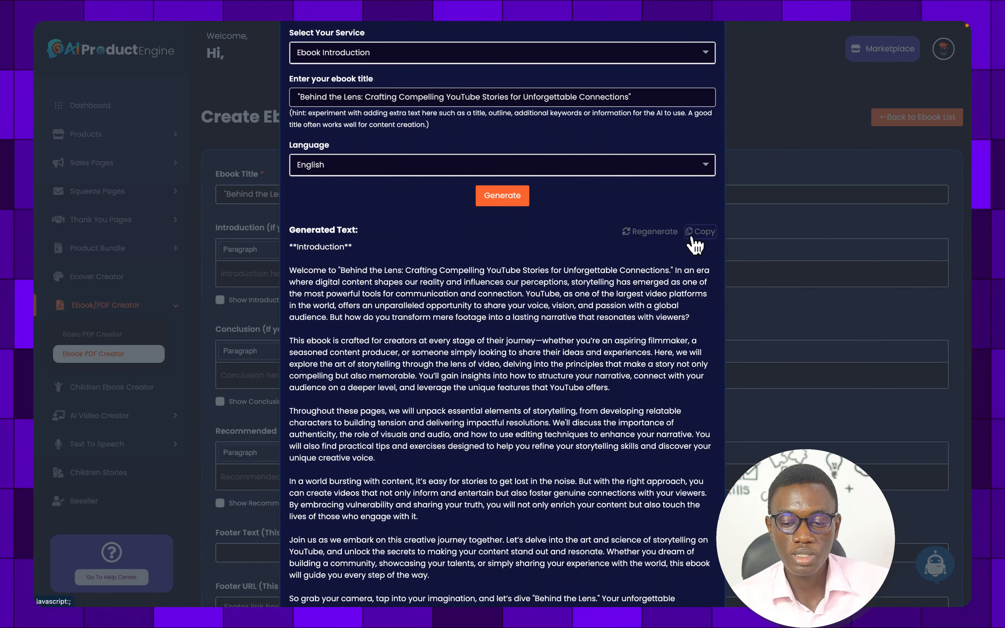
pyautogui.click(694, 245)
pyautogui.click(758, 273)
# Step: Paste the introduction into the Introduction section and delete its 'Introduction' heading line
pyautogui.click(449, 274)
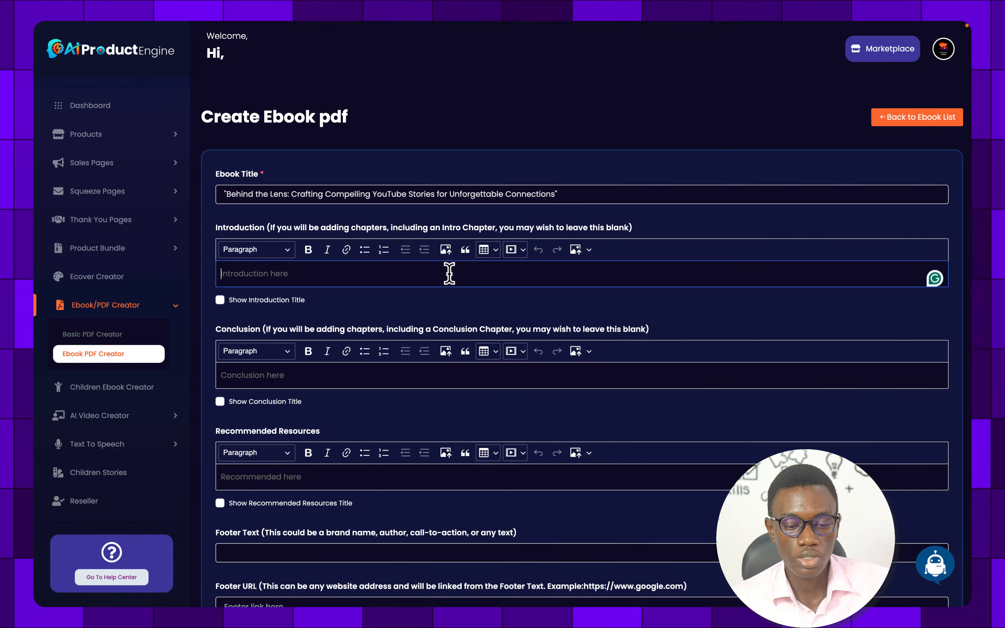
pyautogui.hotkey('ctrl', 'v')
pyautogui.moveTo(283, 274); pyautogui.dragTo(222, 274)
pyautogui.press('BackSpace')
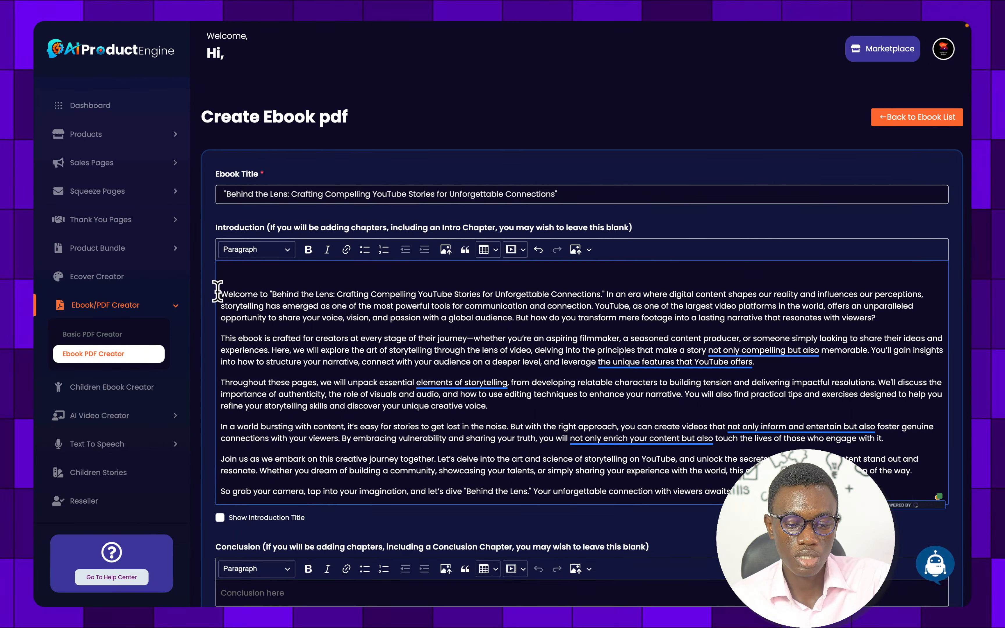
pyautogui.press('BackSpace')
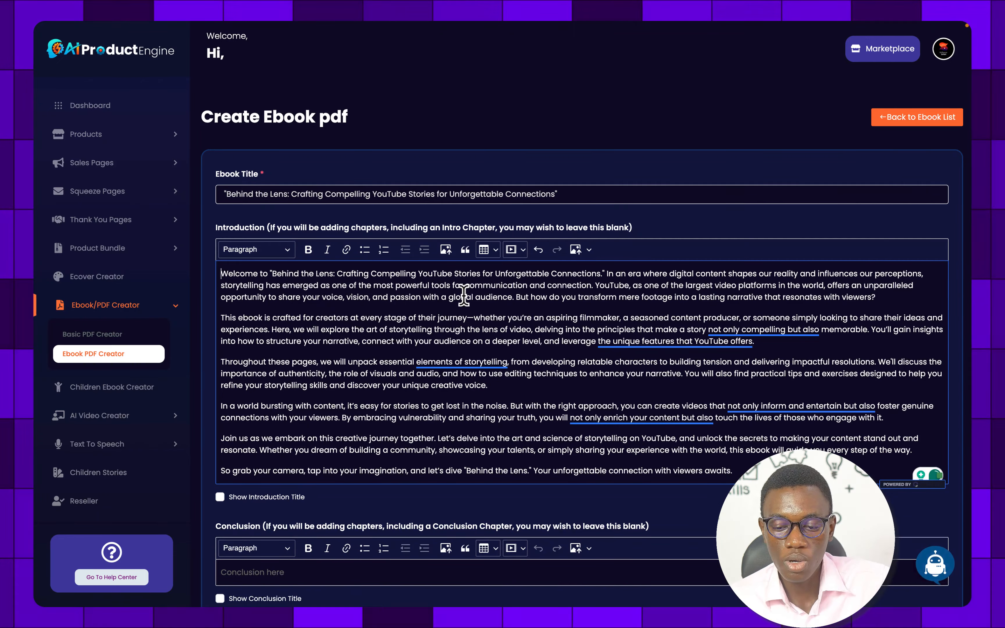
pyautogui.scroll(-6, 544, 314)
# Step: Generate the Ebook Conclusion with the AI Writer and put it in the Conclusion section
pyautogui.click(545, 312)
pyautogui.click(934, 564)
pyautogui.click(373, 122)
pyautogui.click(345, 262)
pyautogui.click(517, 262)
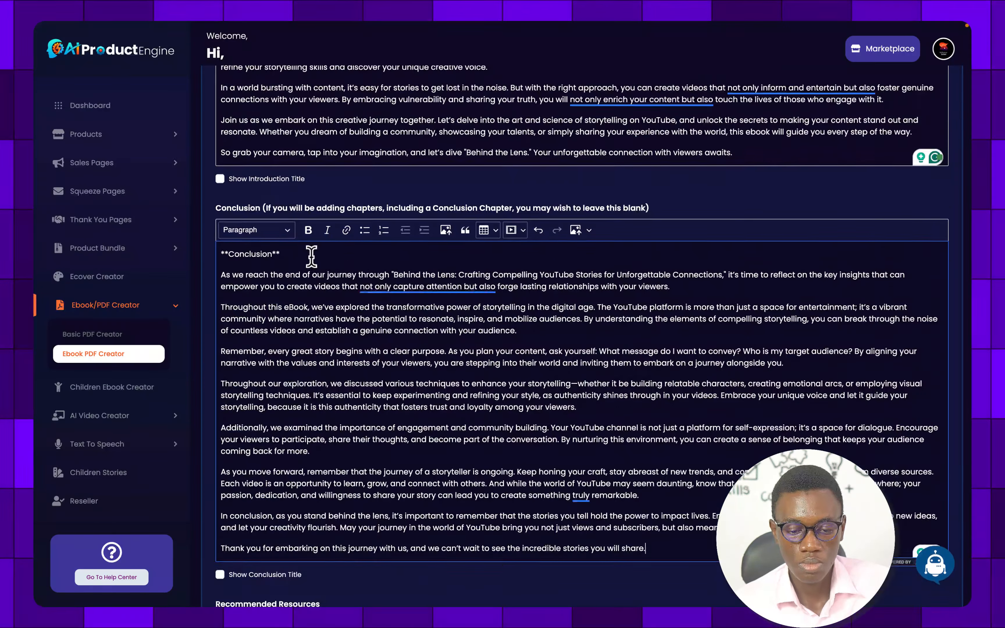
pyautogui.click(934, 564)
# Step: Generate the Ebook Recommended Resources text, then save the ebook
pyautogui.click(503, 122)
pyautogui.click(487, 273)
pyautogui.click(486, 266)
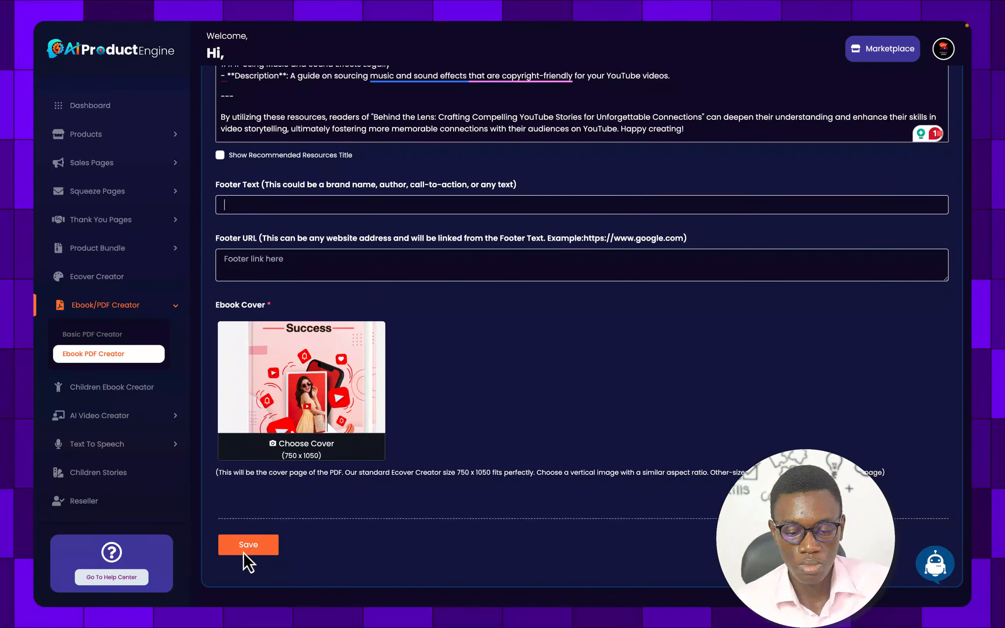
pyautogui.click(247, 552)
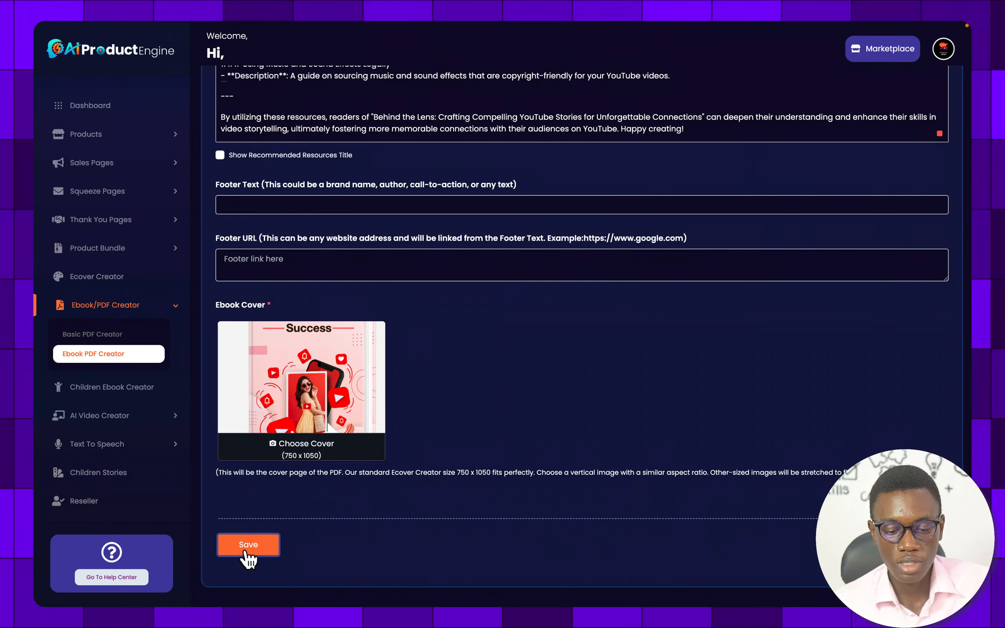